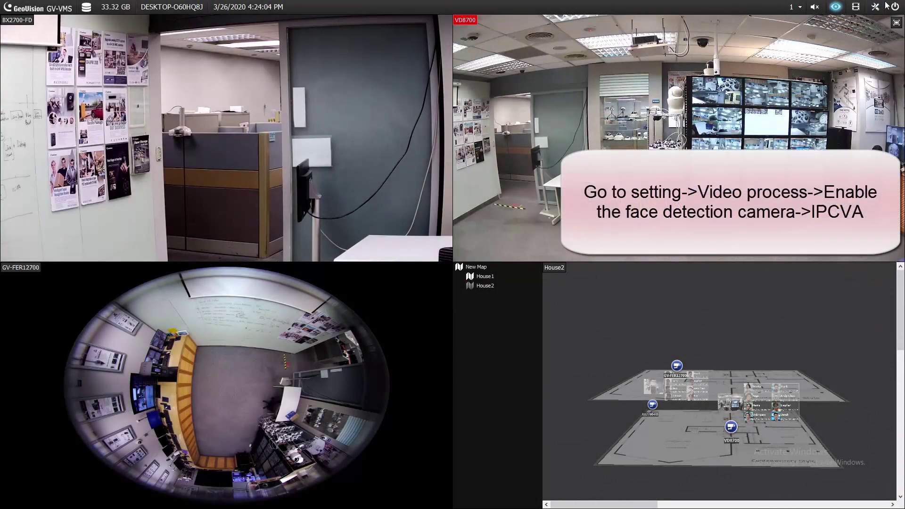
Open Video Process Setup from the Configure menu and expand the Video Analysis type list.
{"action": "left_click", "coordinate": [879, 6]}
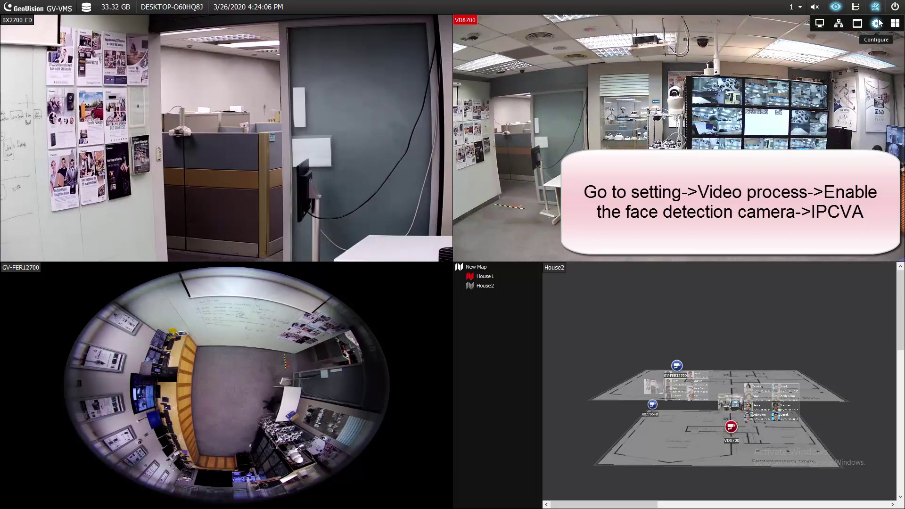
{"action": "left_click", "coordinate": [879, 24]}
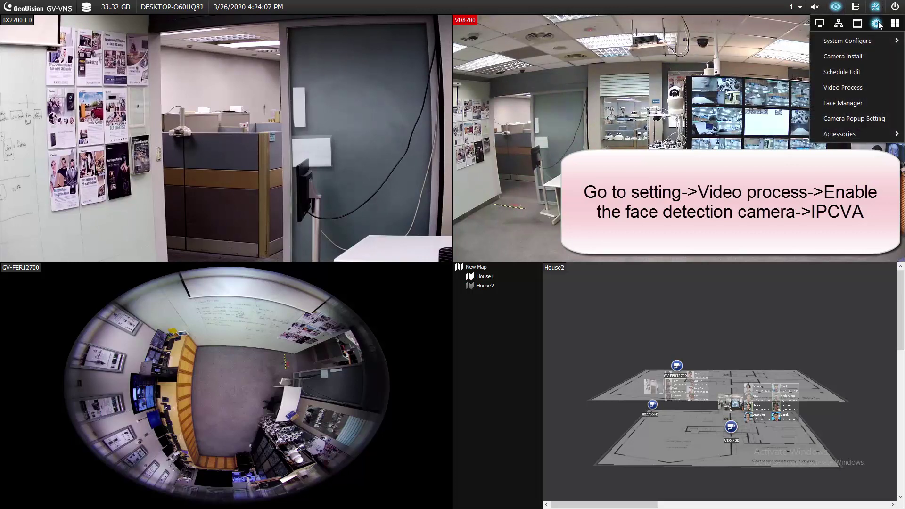
{"action": "left_click", "coordinate": [865, 87]}
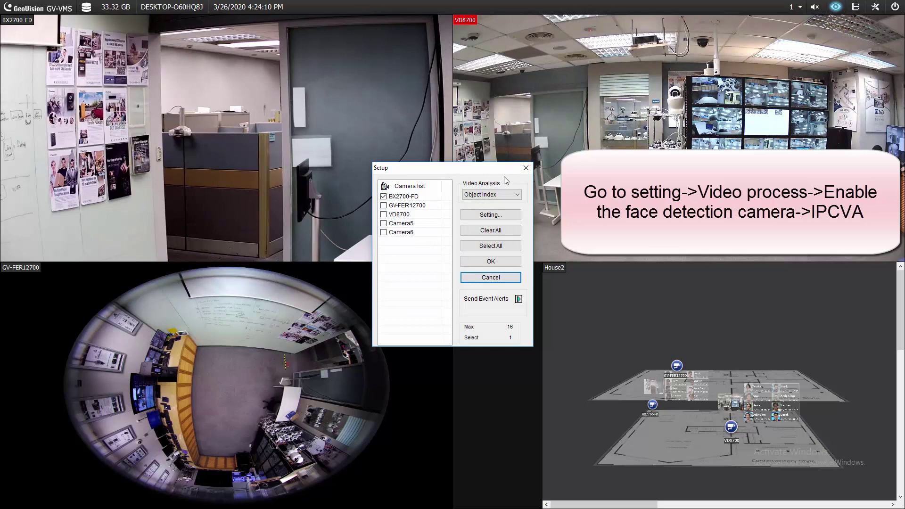
{"action": "left_click", "coordinate": [512, 197]}
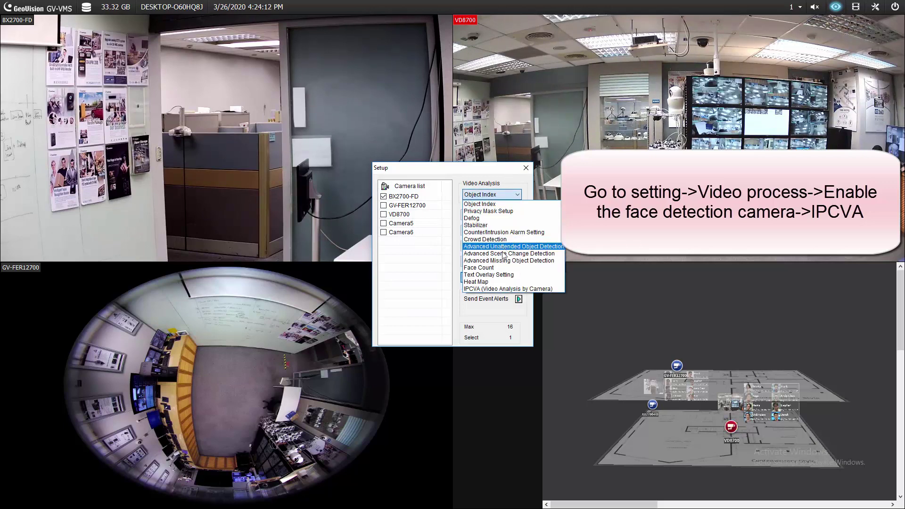
Select IPCVA, enable Face Detection for camera BX2700-FD, and save the video process settings.
{"action": "left_click", "coordinate": [503, 289]}
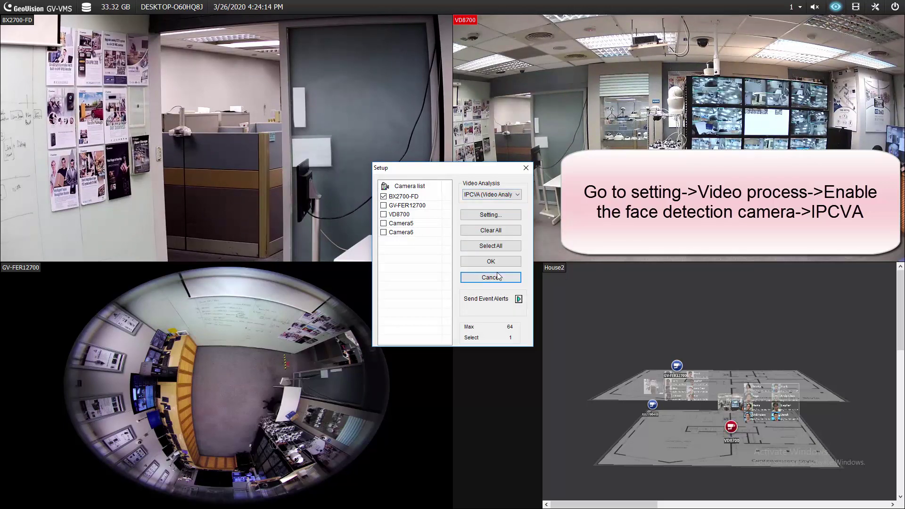
{"action": "left_click", "coordinate": [503, 216]}
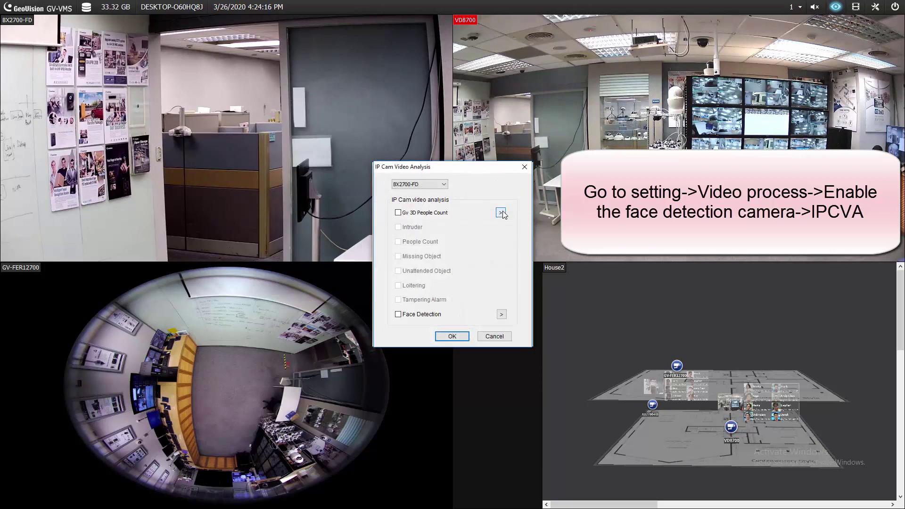
{"action": "left_click", "coordinate": [421, 313]}
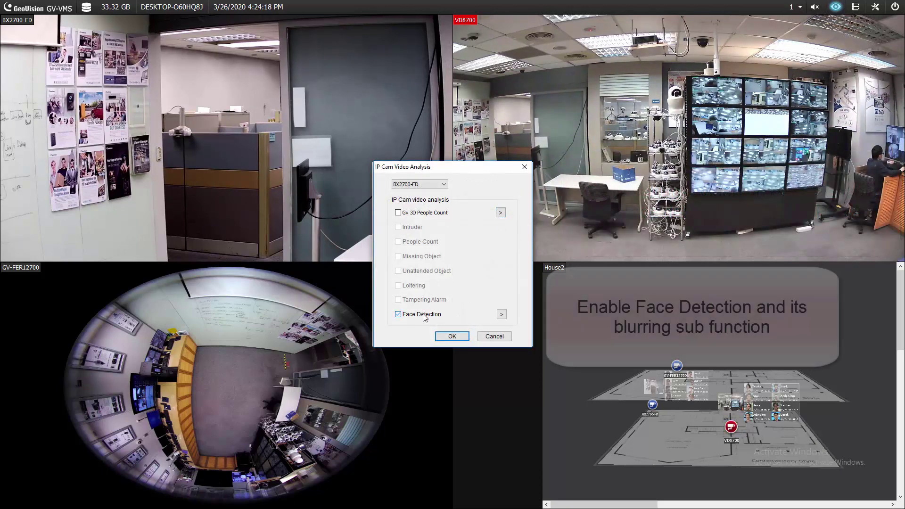
{"action": "left_click", "coordinate": [501, 315]}
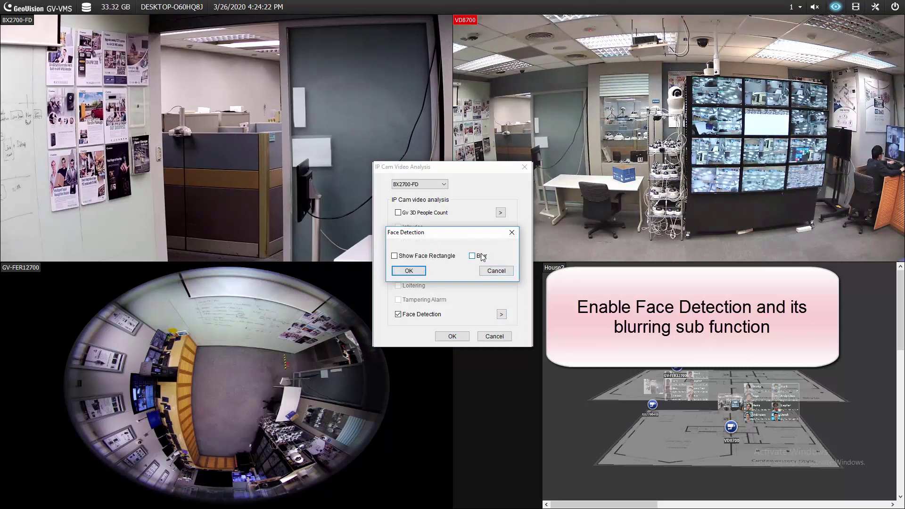
{"action": "left_click", "coordinate": [409, 270]}
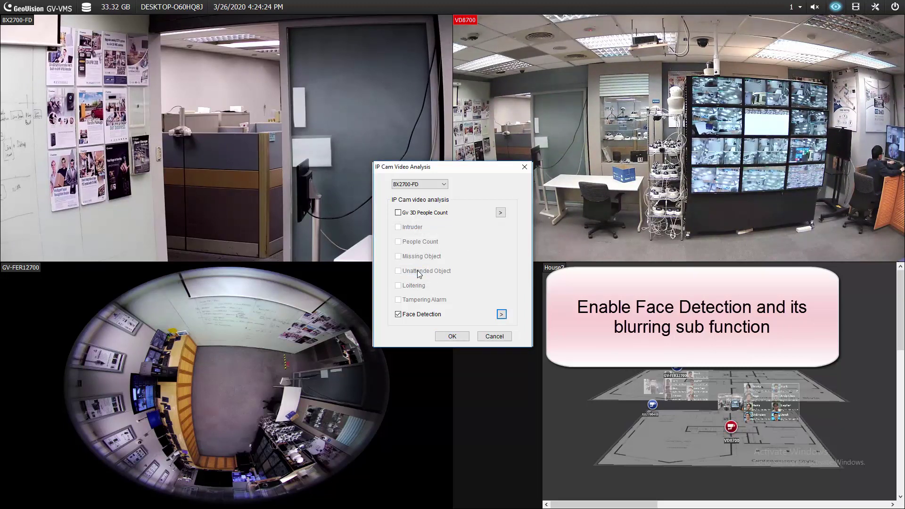
{"action": "left_click", "coordinate": [451, 337]}
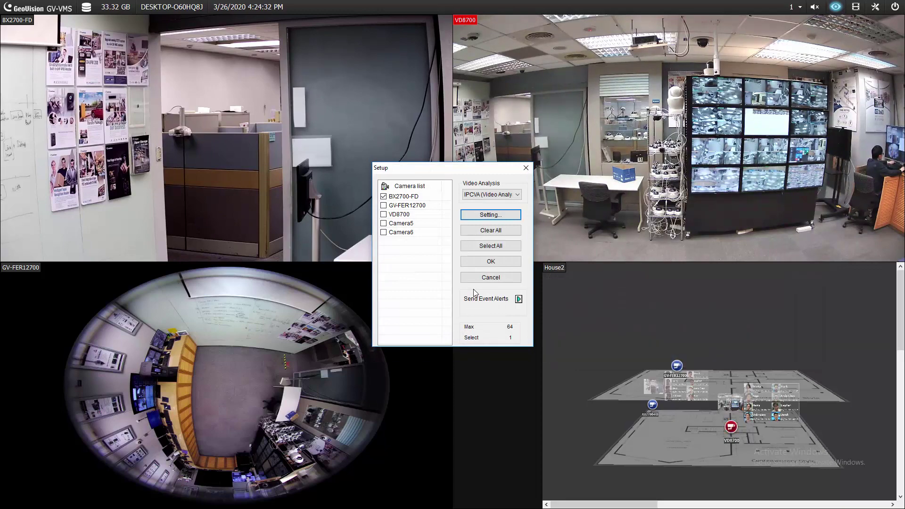
{"action": "left_click", "coordinate": [477, 260]}
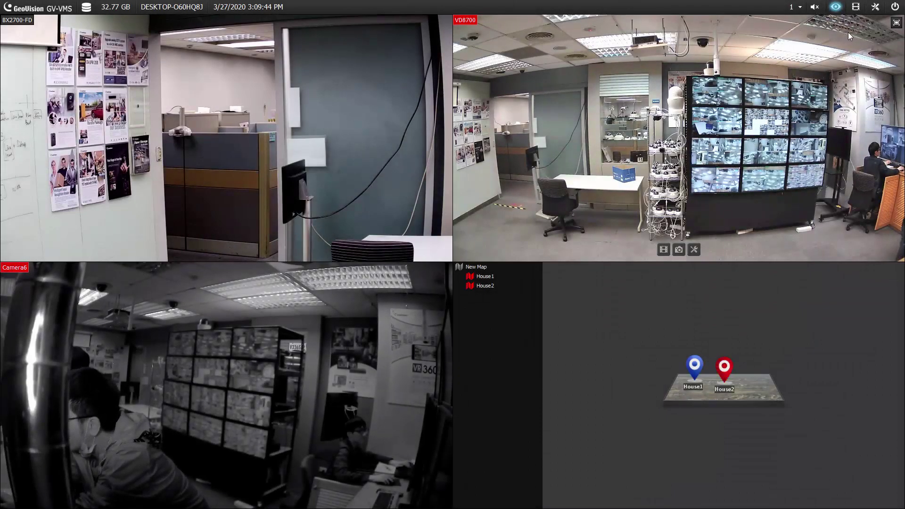
Open Face Manager, select FRServer (192.168.1.4), and show its Face Enrollment list.
{"action": "left_click", "coordinate": [875, 6]}
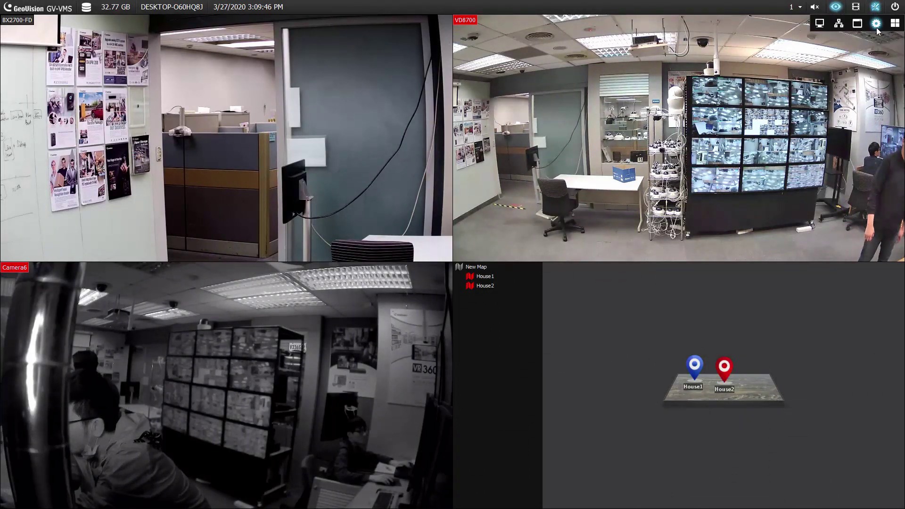
{"action": "left_click", "coordinate": [876, 26]}
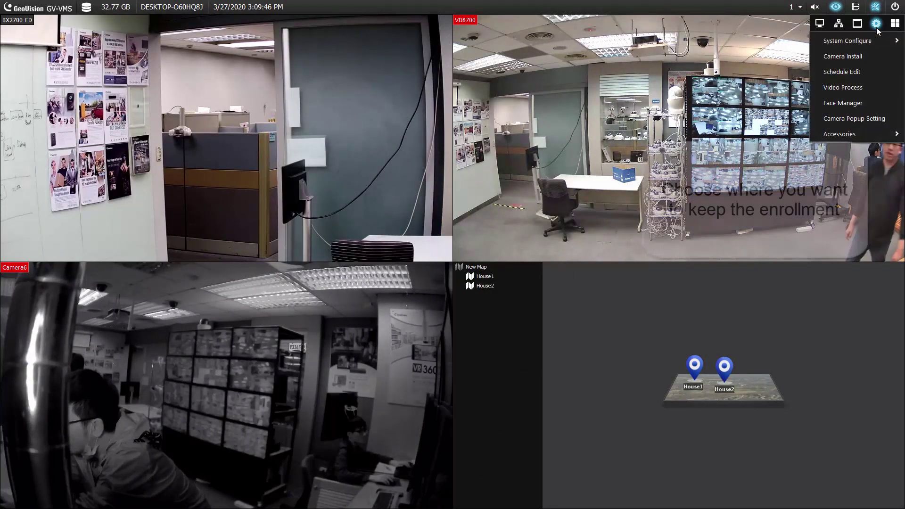
{"action": "left_click", "coordinate": [861, 101]}
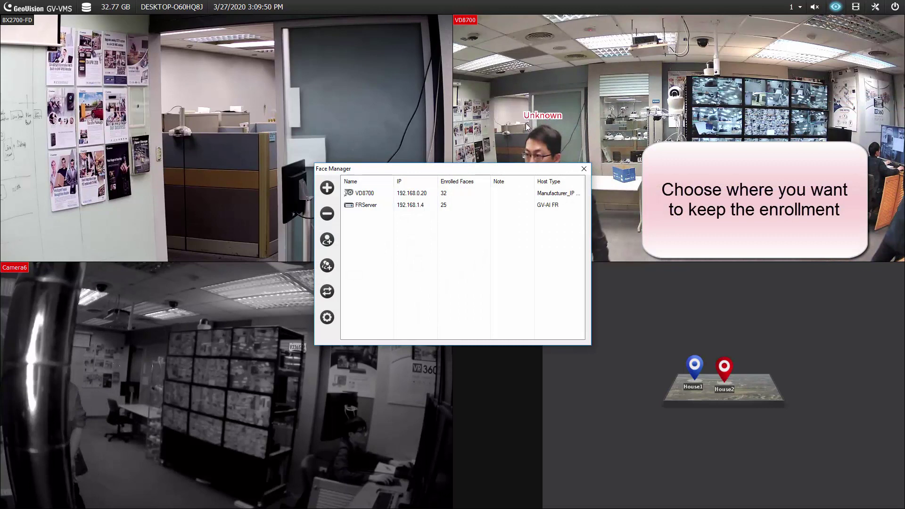
{"action": "left_click", "coordinate": [382, 206]}
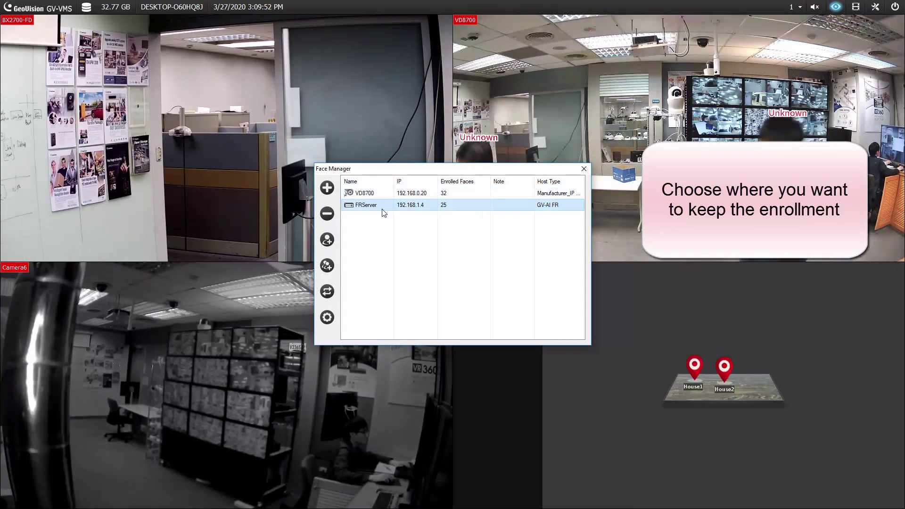
{"action": "left_click", "coordinate": [327, 239]}
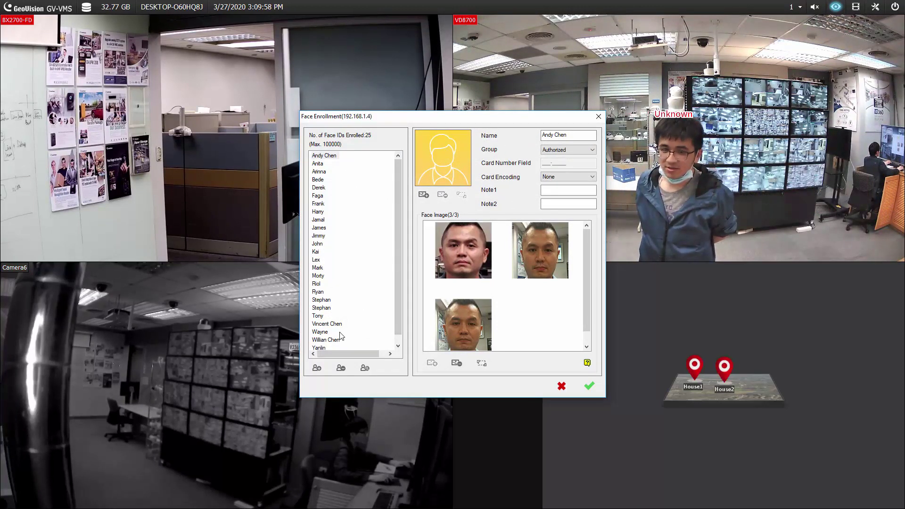
Add a new enrolled member named 'Demo' to the FRServer list.
{"action": "left_click", "coordinate": [317, 368]}
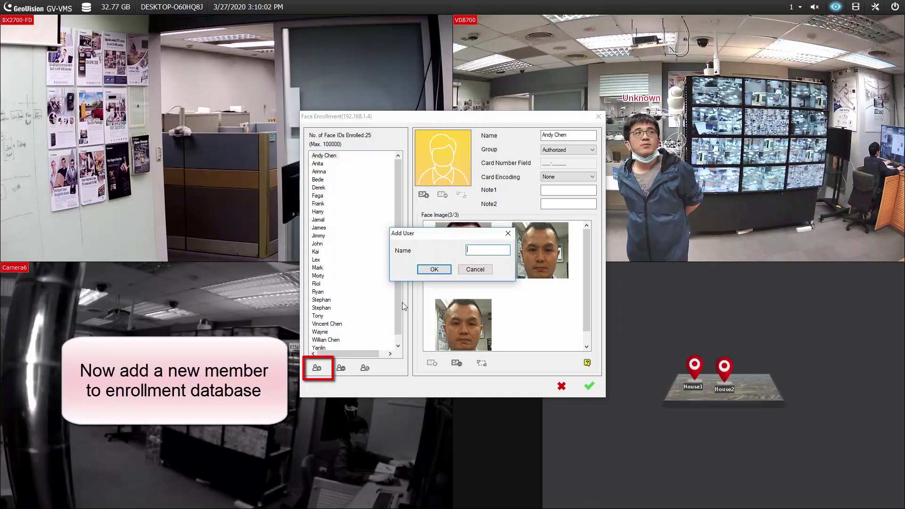
{"action": "type", "text": "D"}
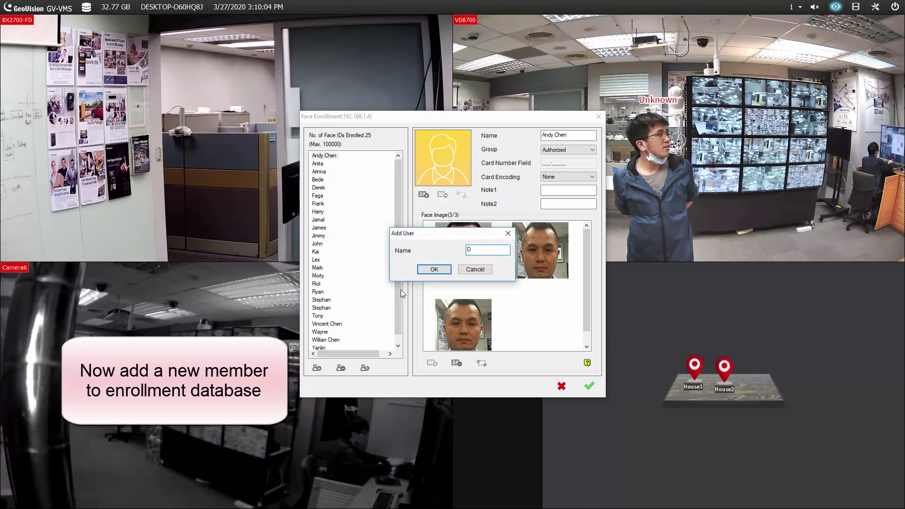
{"action": "type", "text": "emo"}
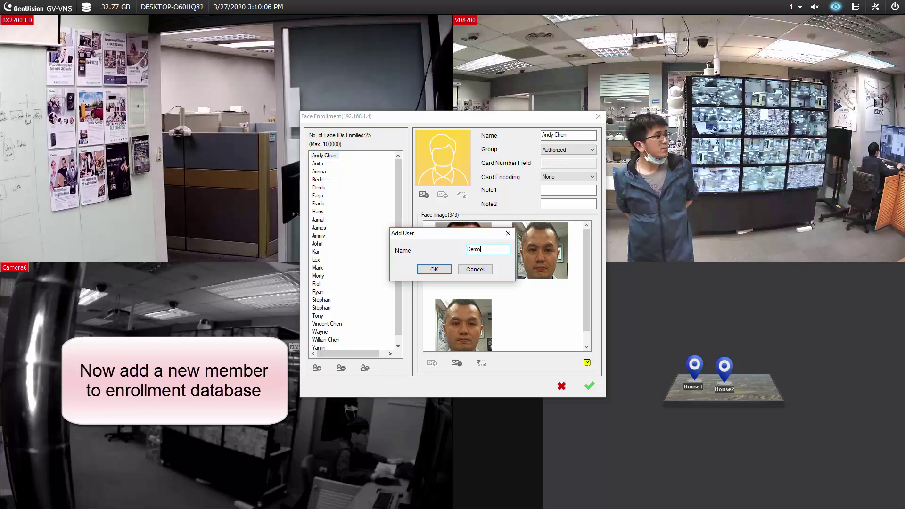
{"action": "left_click", "coordinate": [434, 270]}
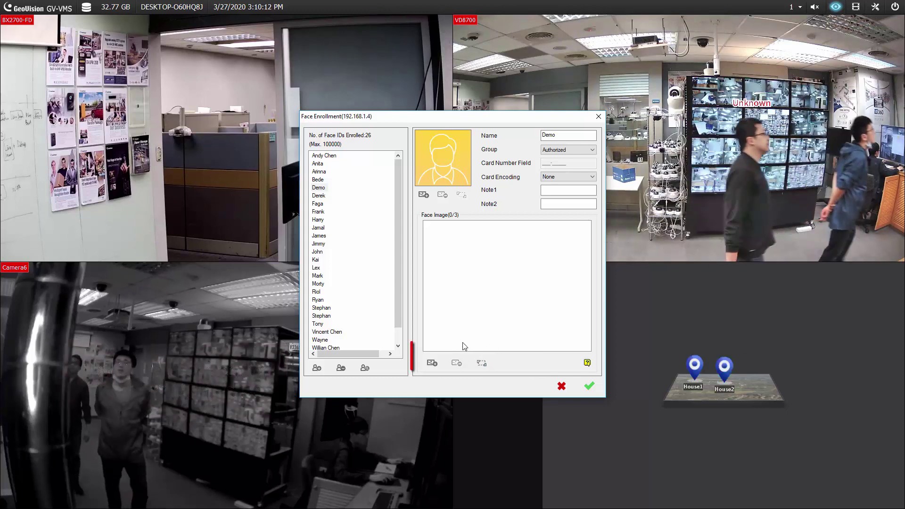
Load the Demo desktop photo as the face image, save the registration, and close the enrollment windows.
{"action": "left_click", "coordinate": [434, 363]}
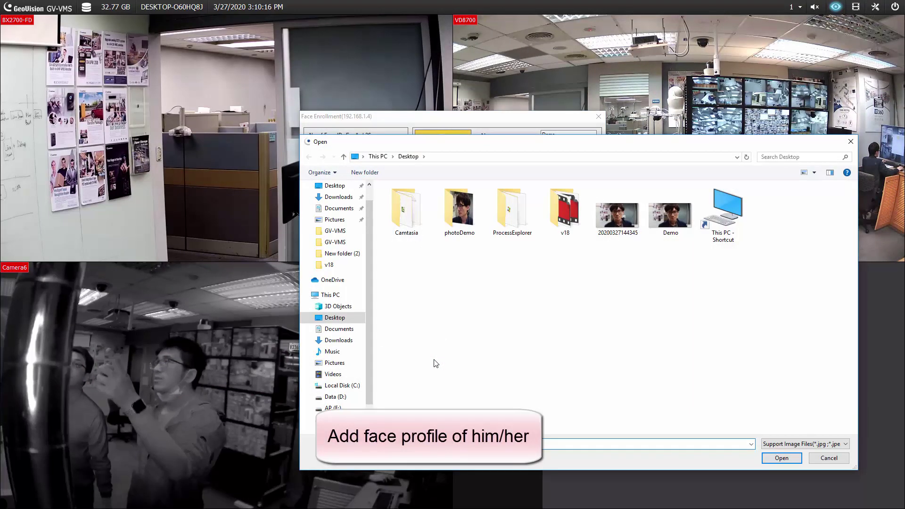
{"action": "left_click", "coordinate": [672, 225]}
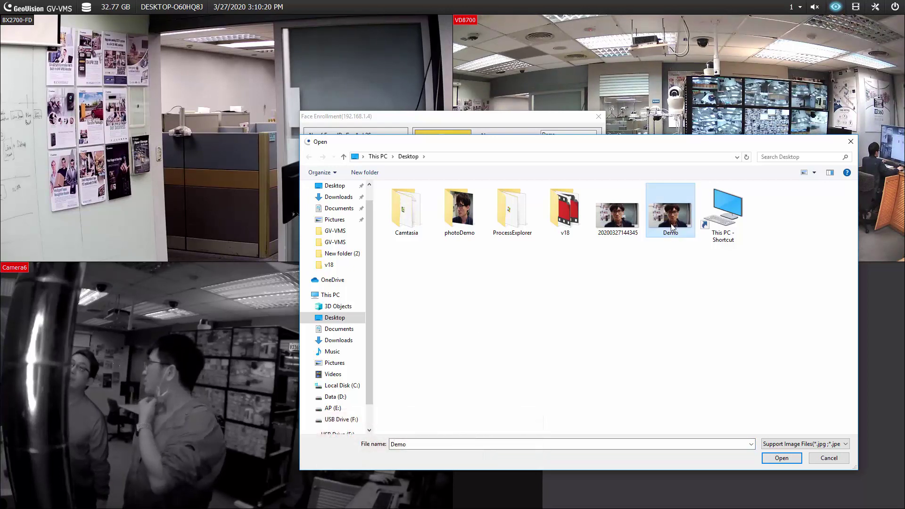
{"action": "double_click", "coordinate": [672, 226]}
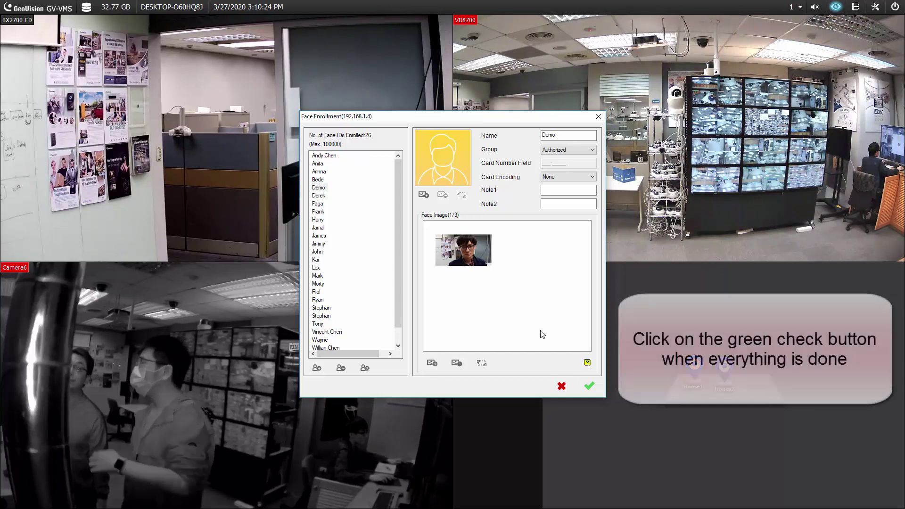
{"action": "left_click", "coordinate": [584, 387]}
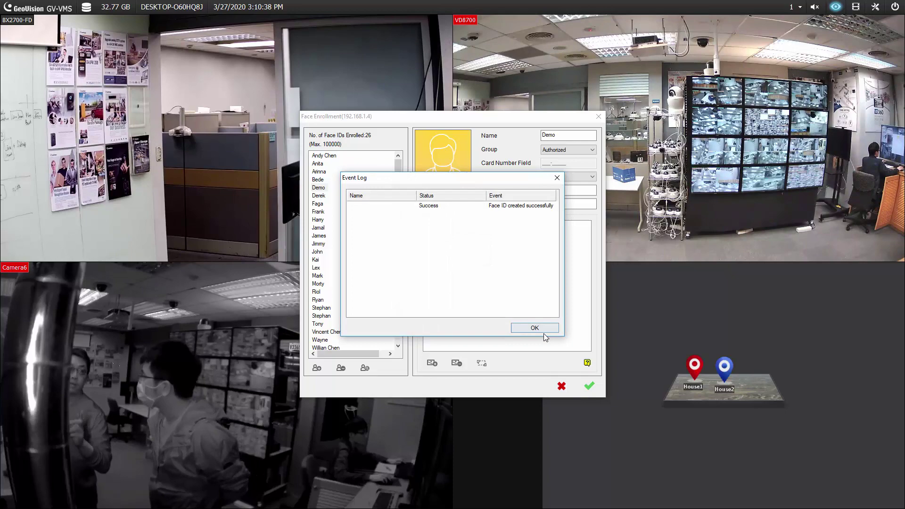
{"action": "left_click", "coordinate": [541, 331]}
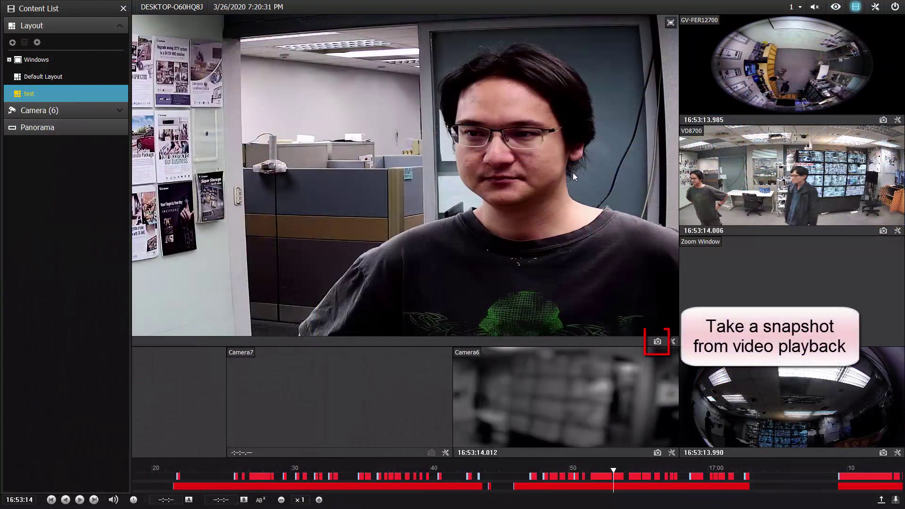
Snapshot the playback video and choose Enroll Face to quick-enroll it as Demo2 (Authorized).
{"action": "left_click", "coordinate": [658, 342]}
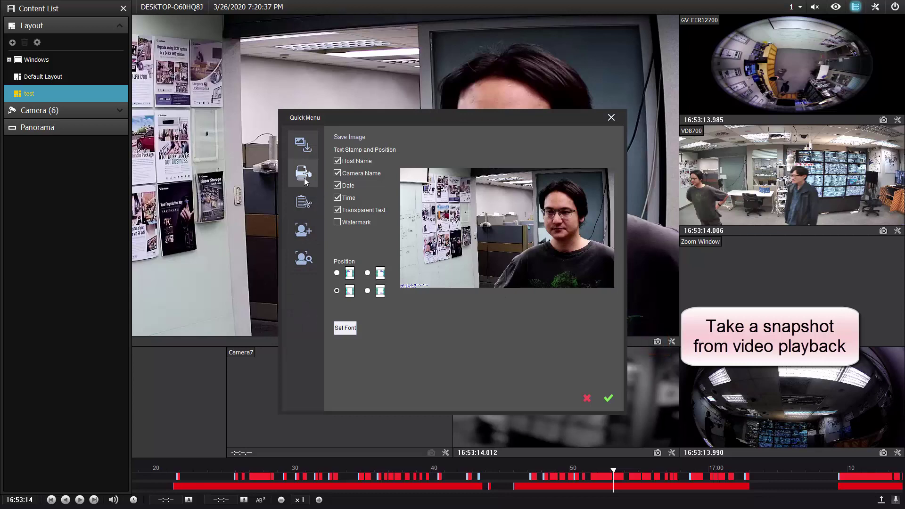
{"action": "left_click", "coordinate": [302, 231]}
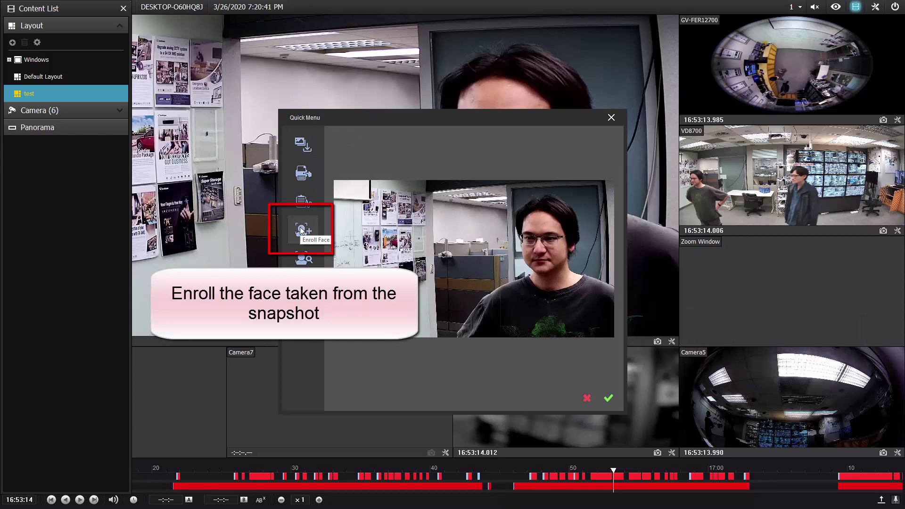
{"action": "left_click", "coordinate": [607, 399]}
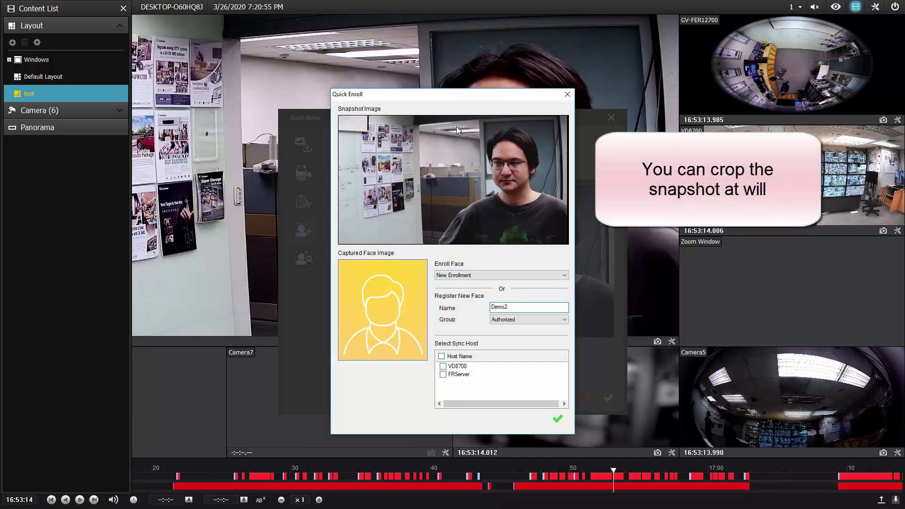
Crop the snapshot to the face, tick sync host VD8700, and confirm enrolling Demo2.
{"action": "mouse_move", "coordinate": [493, 147]}
{"action": "left_mouse_down"}
{"action": "mouse_move", "coordinate": [538, 171]}
{"action": "mouse_move", "coordinate": [564, 243]}
{"action": "left_mouse_up"}
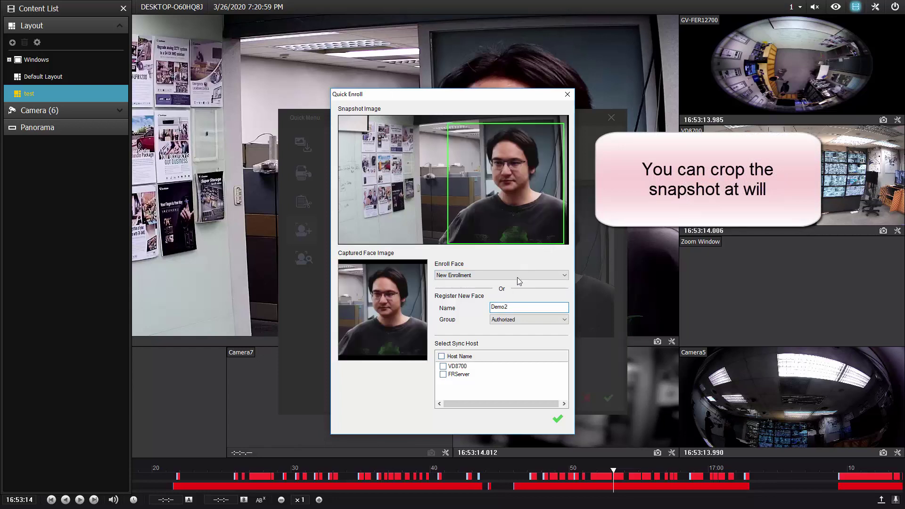
{"action": "left_click", "coordinate": [443, 366]}
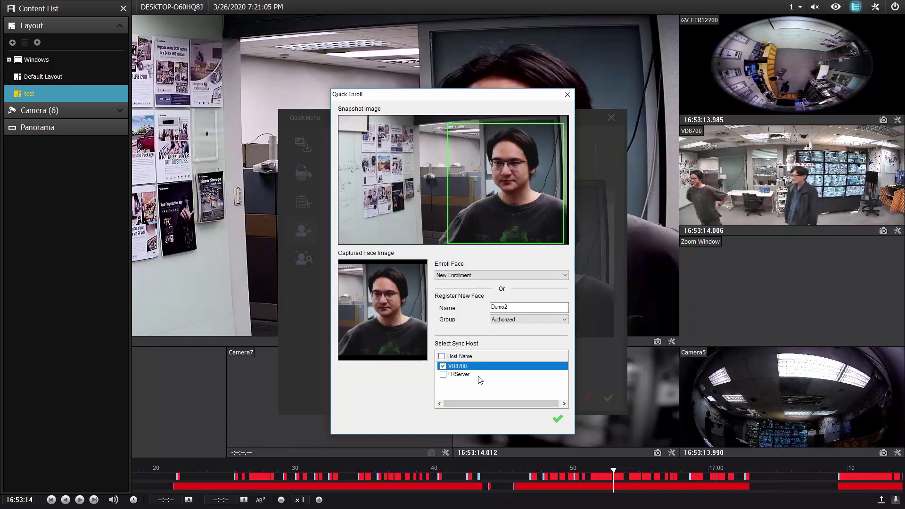
{"action": "left_click", "coordinate": [556, 418]}
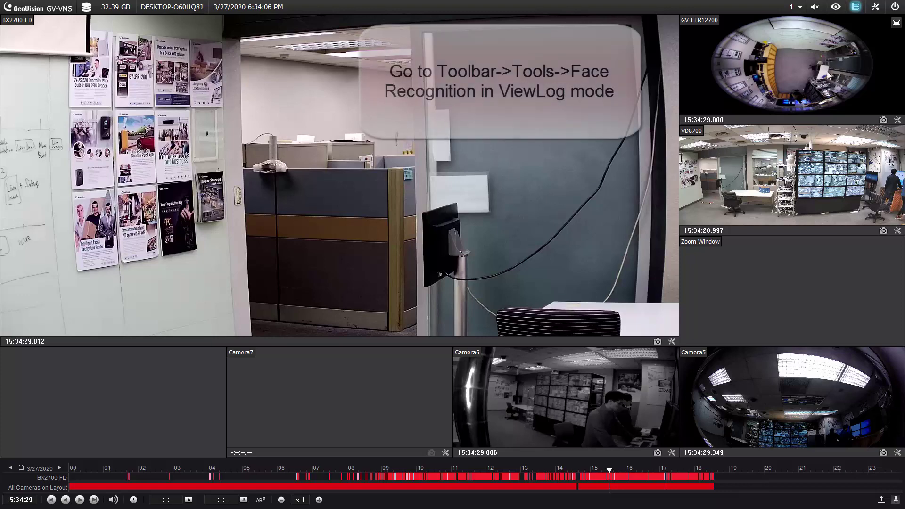
Open the Face Recognition search tool and upload the DEMO26 photo to search with.
{"action": "left_click", "coordinate": [874, 6]}
{"action": "left_click", "coordinate": [859, 24]}
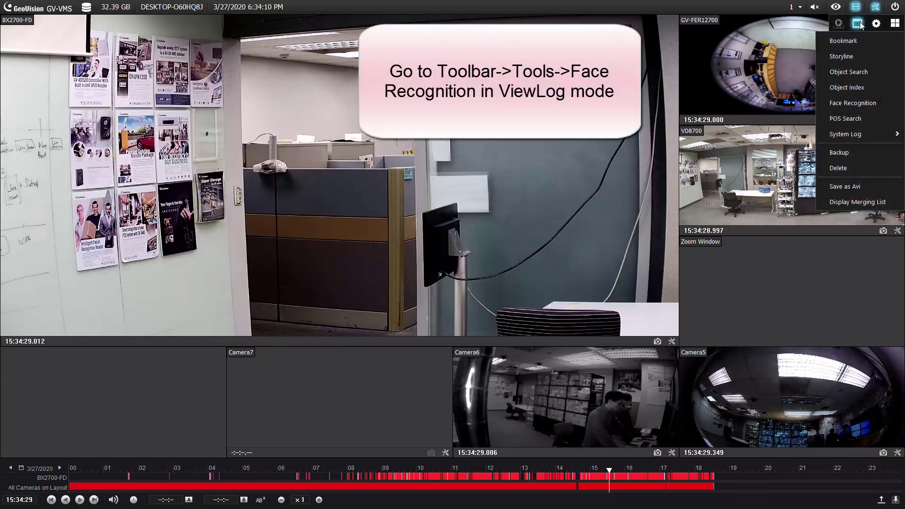
{"action": "left_click", "coordinate": [844, 102]}
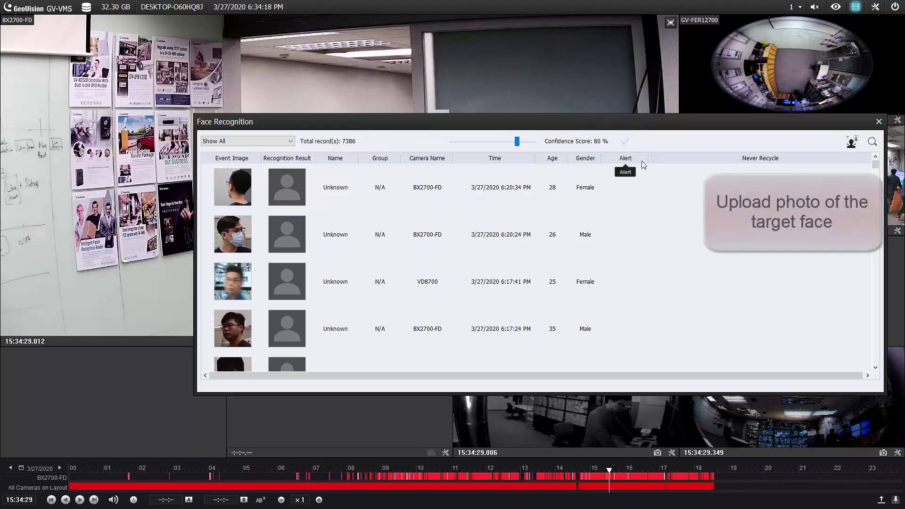
{"action": "left_click", "coordinate": [848, 144]}
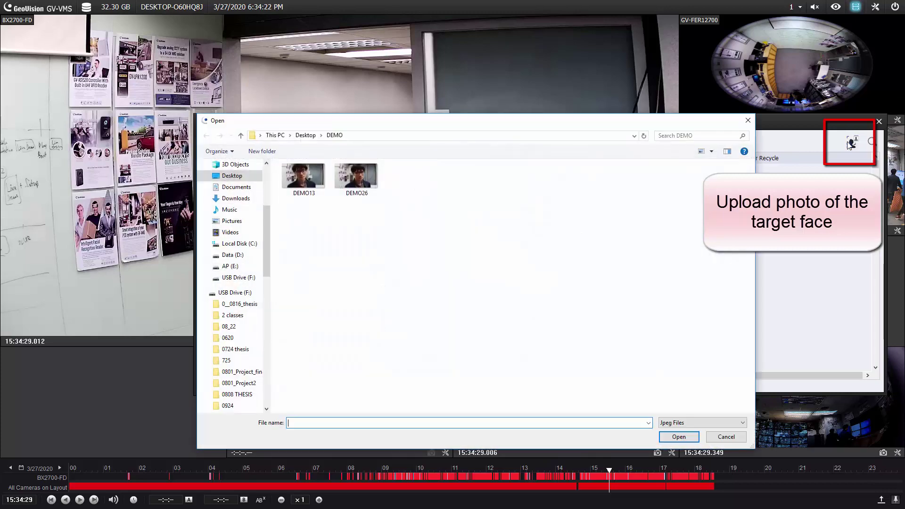
{"action": "double_click", "coordinate": [360, 181]}
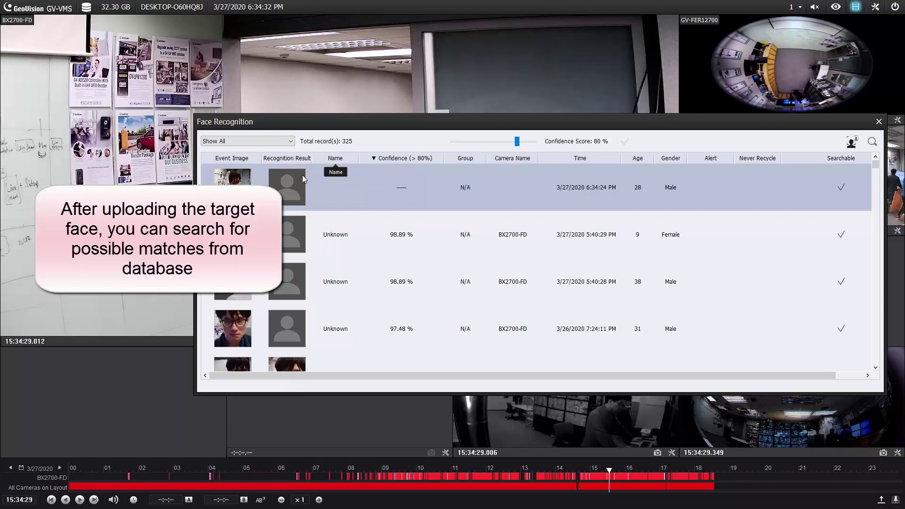
Filter results to identified persons only and apply a 60% confidence score.
{"action": "left_click", "coordinate": [290, 140]}
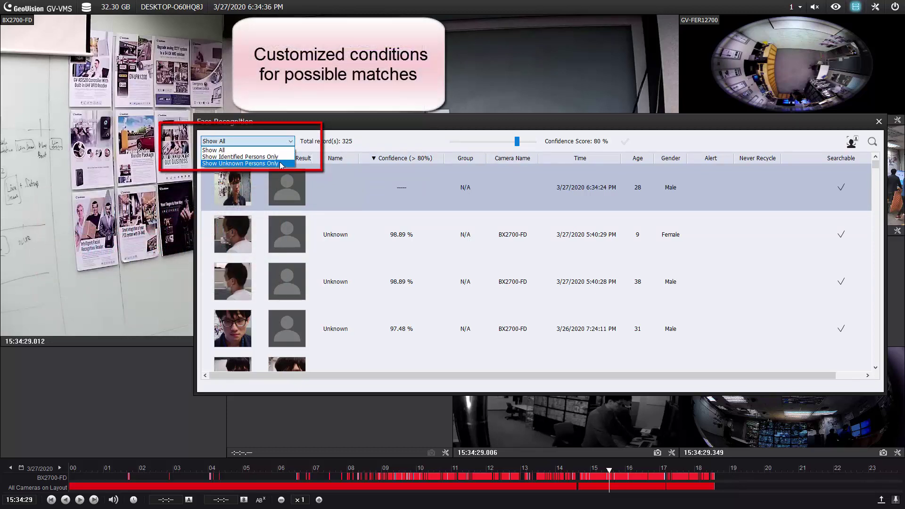
{"action": "left_click", "coordinate": [283, 158]}
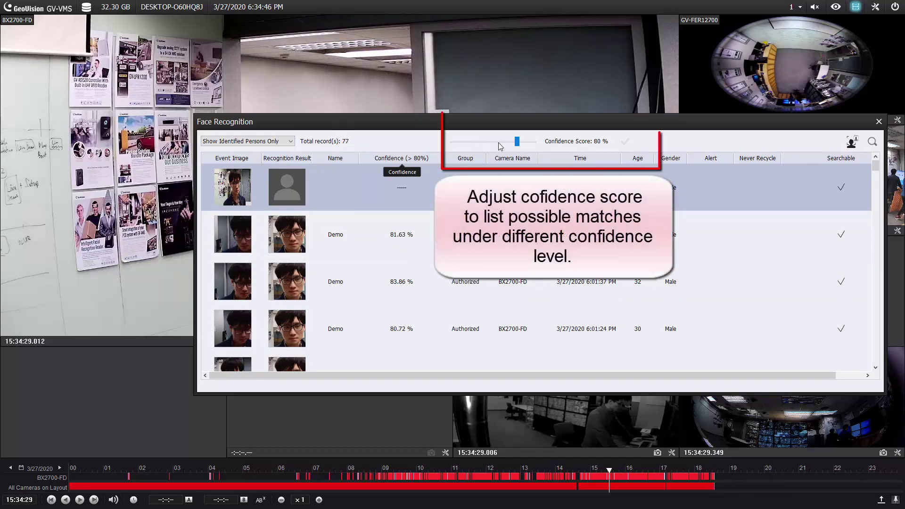
{"action": "left_click", "coordinate": [501, 141]}
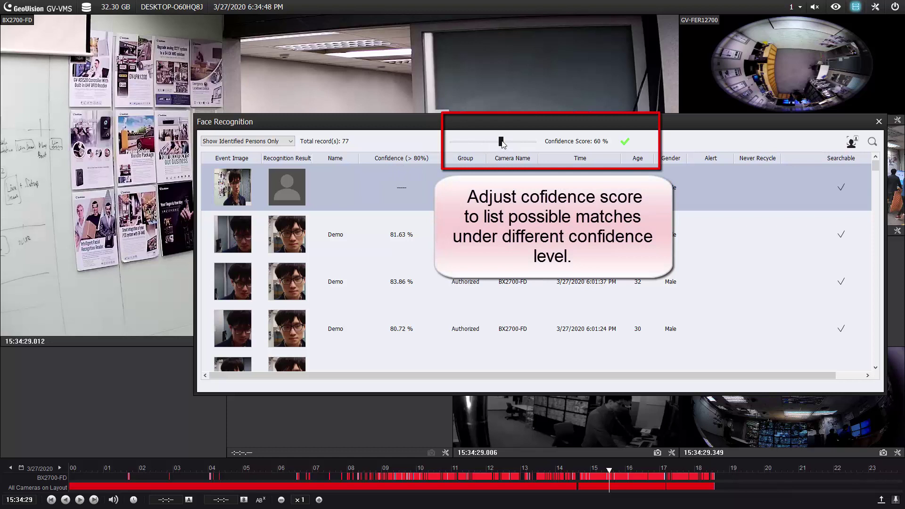
{"action": "left_click", "coordinate": [622, 139]}
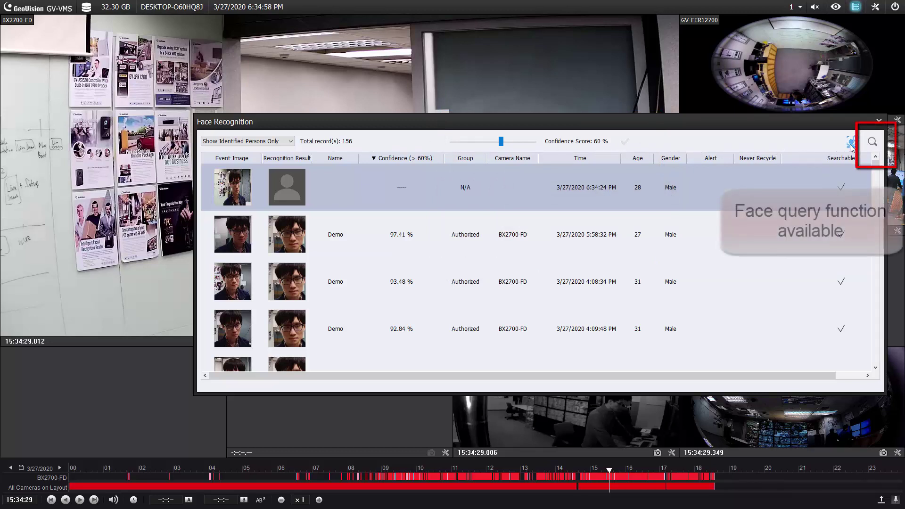
Query faces across all cameras from 3/23 to 3/27/2020, yielding 814 records.
{"action": "left_click", "coordinate": [872, 142]}
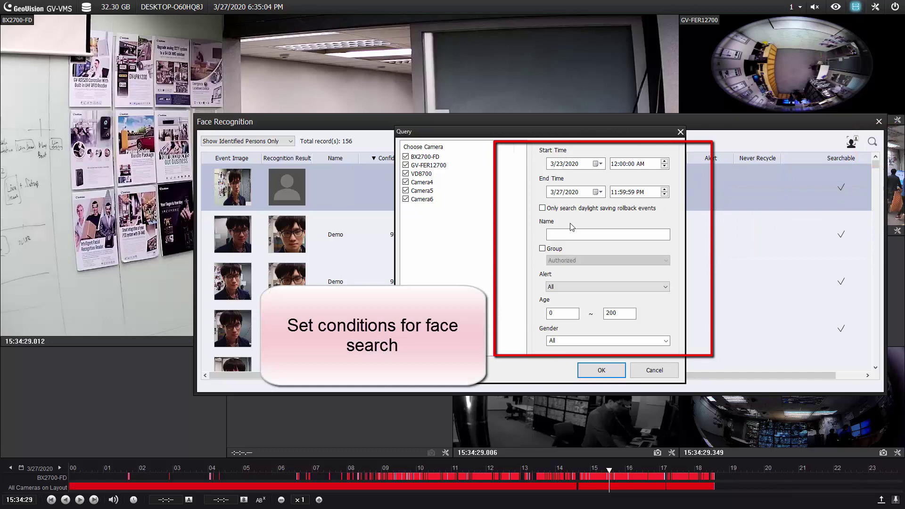
{"action": "left_click", "coordinate": [584, 372]}
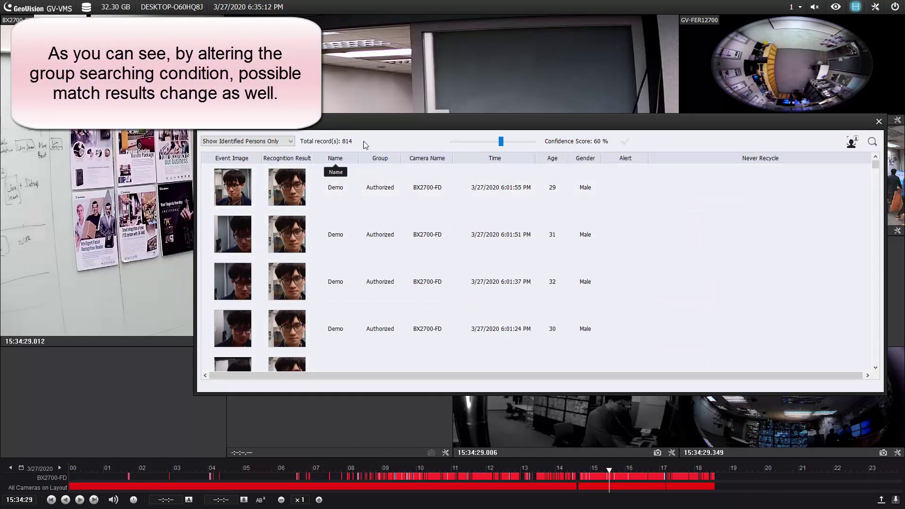
Cycle the person filter through Show All and Identified Only, ending on Show Unknown Persons Only.
{"action": "left_click", "coordinate": [282, 141]}
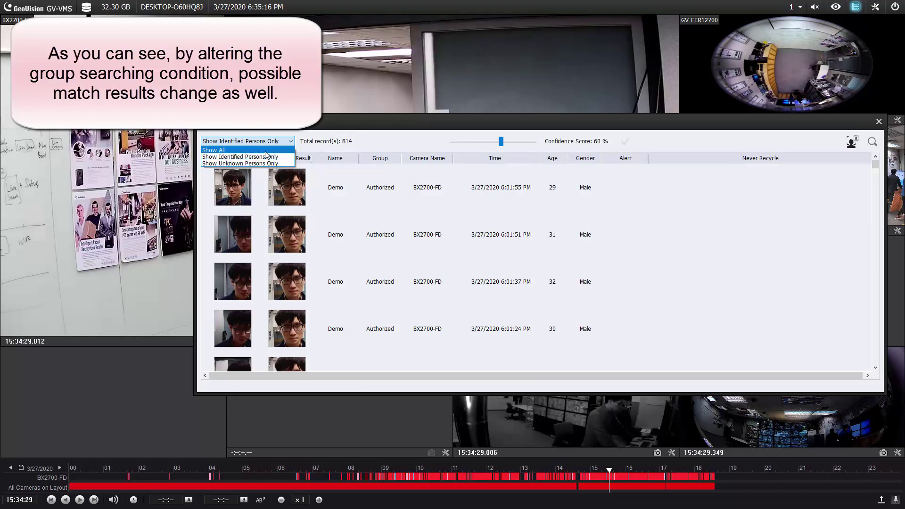
{"action": "left_click", "coordinate": [266, 150]}
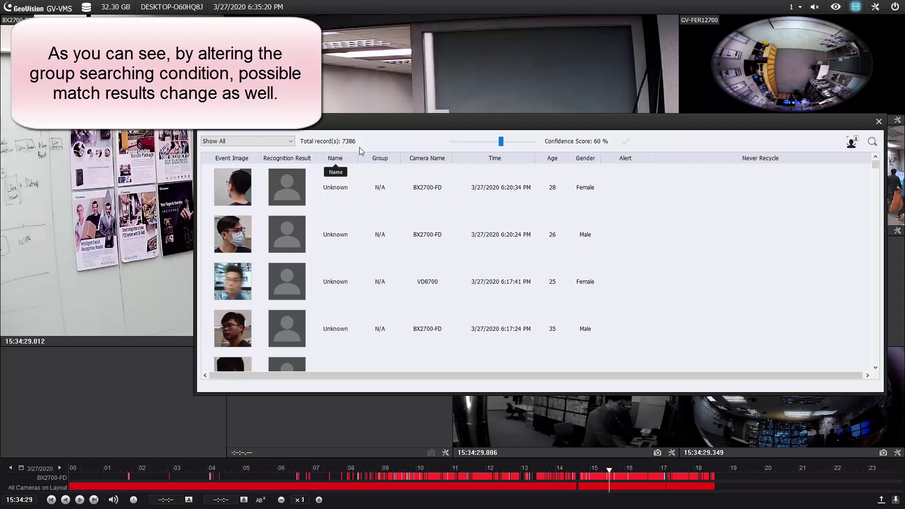
{"action": "left_click", "coordinate": [288, 141]}
{"action": "left_click", "coordinate": [279, 155]}
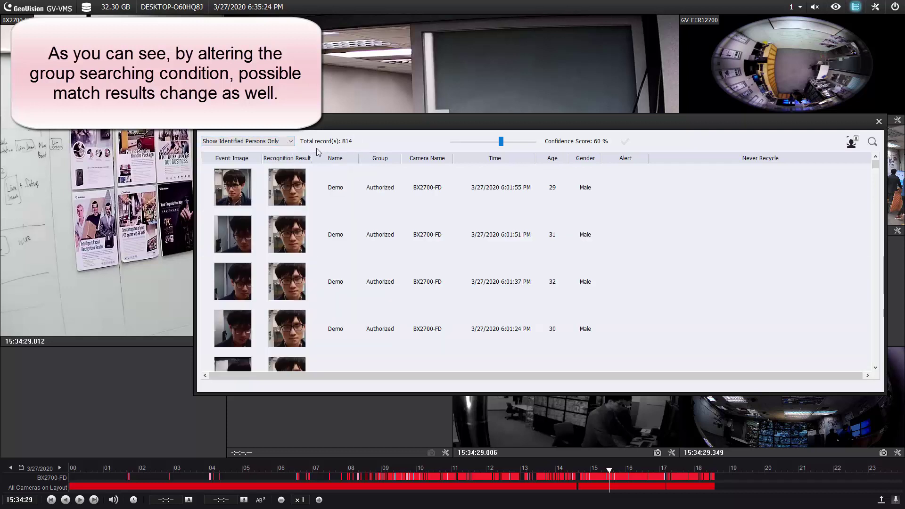
{"action": "left_click", "coordinate": [289, 142]}
{"action": "left_click", "coordinate": [284, 163]}
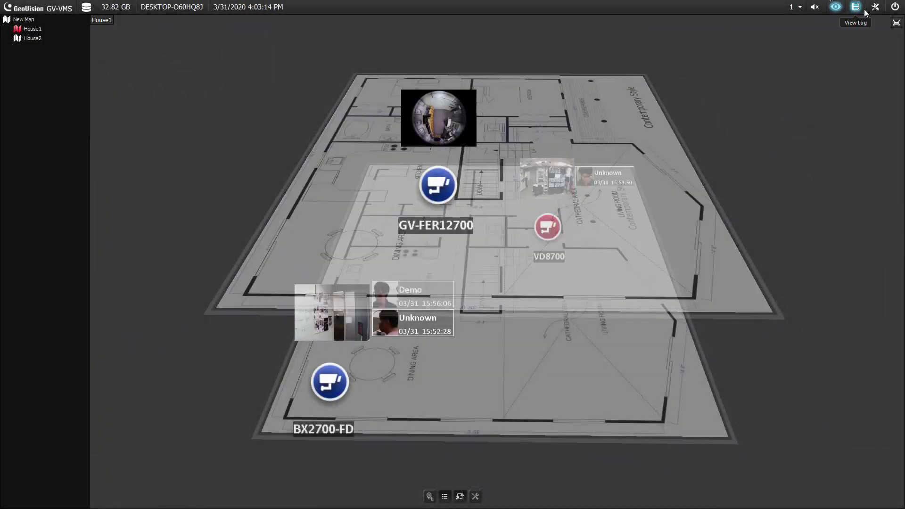
Run Face Database Synchronization for the VD8700 device in Face Manager, then close Face Manager.
{"action": "left_click", "coordinate": [874, 8]}
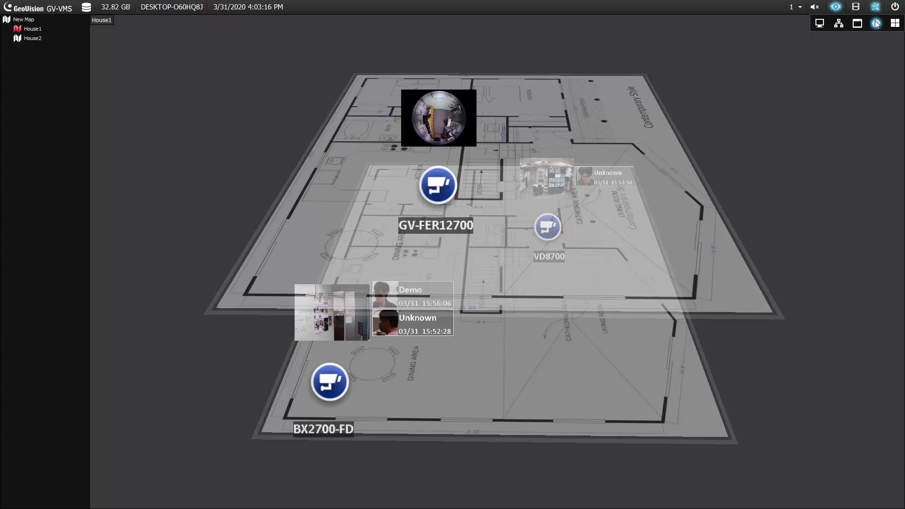
{"action": "left_click", "coordinate": [876, 24]}
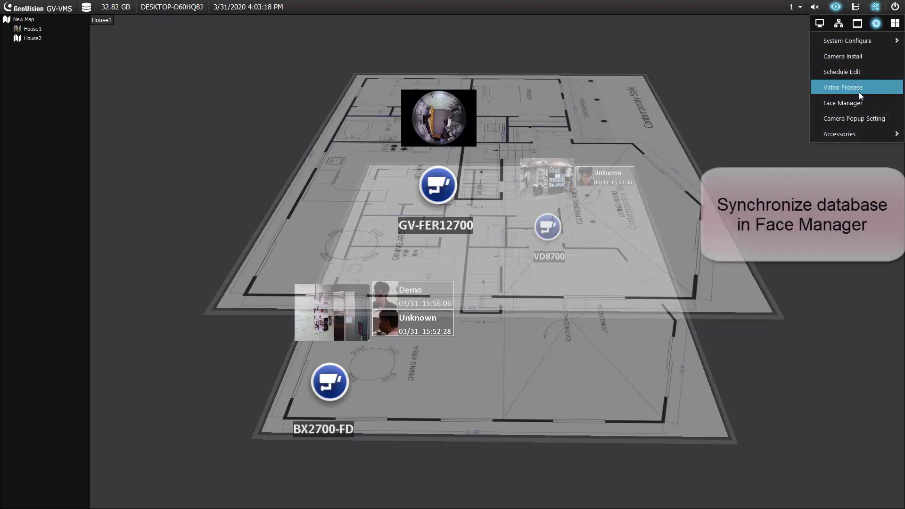
{"action": "left_click", "coordinate": [858, 100]}
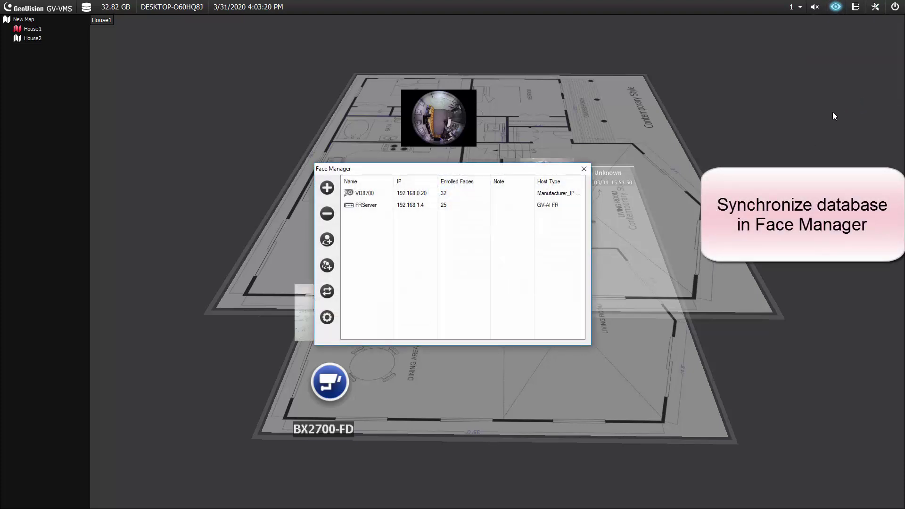
{"action": "left_click", "coordinate": [497, 193]}
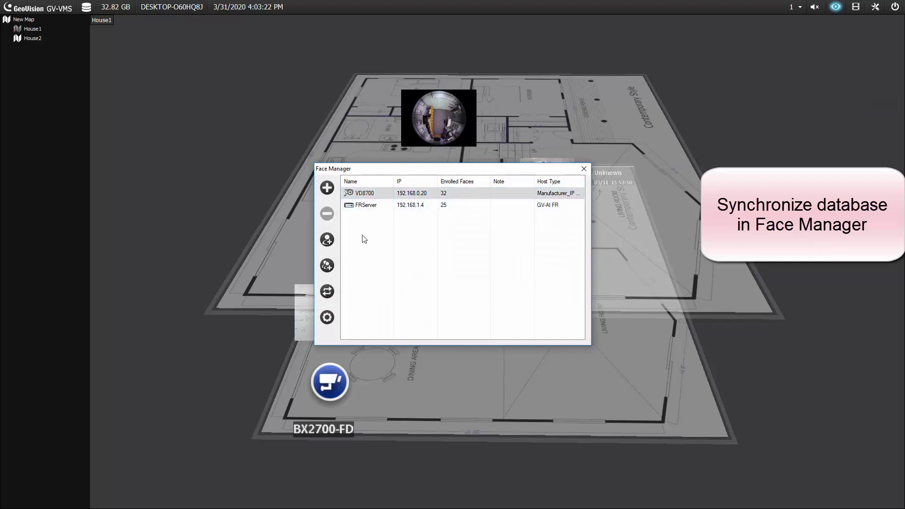
{"action": "left_click", "coordinate": [330, 295]}
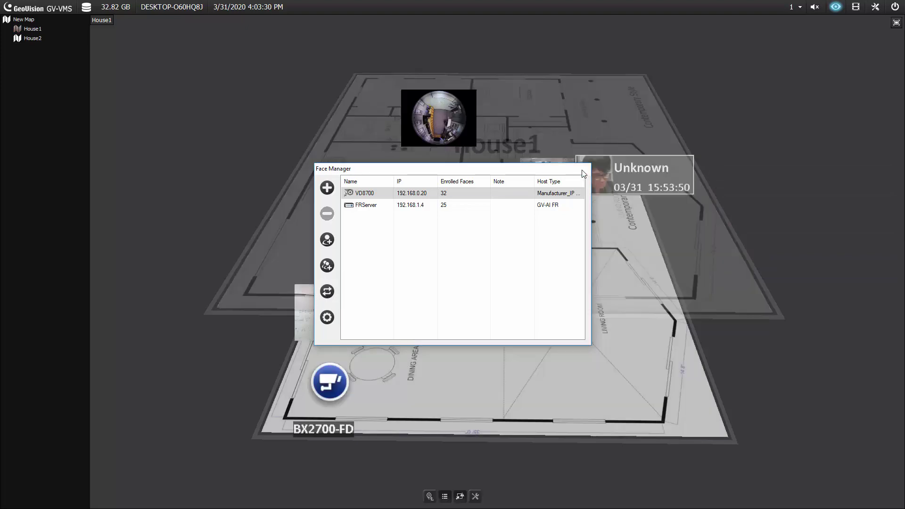
{"action": "left_click", "coordinate": [583, 170]}
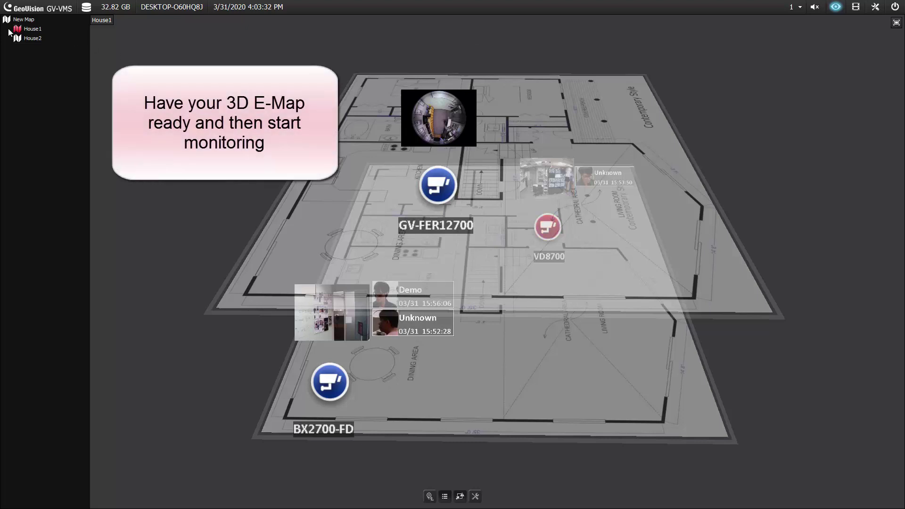
Select House2 in the map tree to bring that floor forward in the 3D e-map.
{"action": "left_click", "coordinate": [35, 38]}
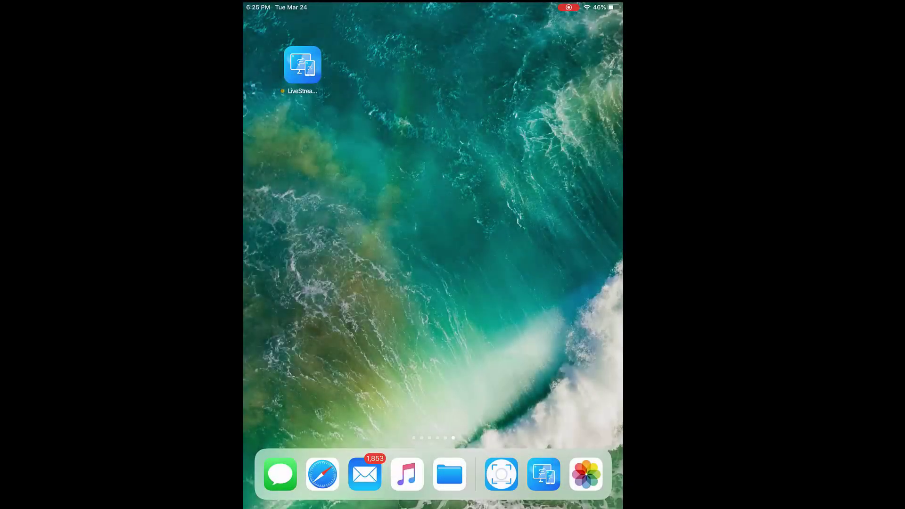
Launch GV-LiveStreaming and sign in with the listed Google account, allowing google.com sign-in.
{"action": "left_click", "coordinate": [302, 65]}
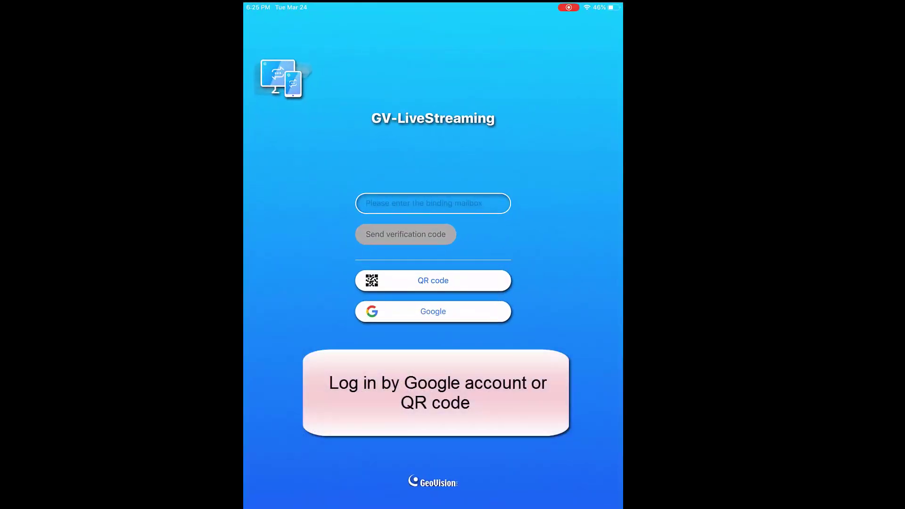
{"action": "left_click", "coordinate": [433, 311]}
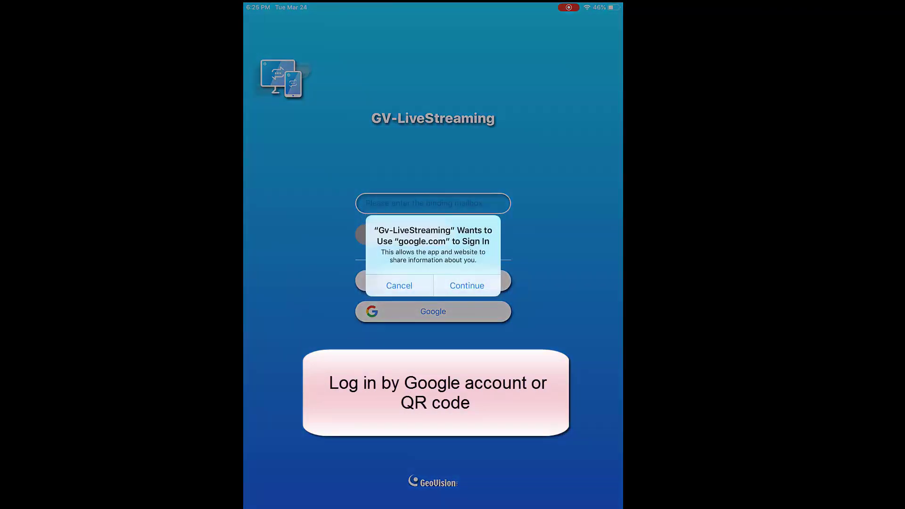
{"action": "left_click", "coordinate": [466, 284]}
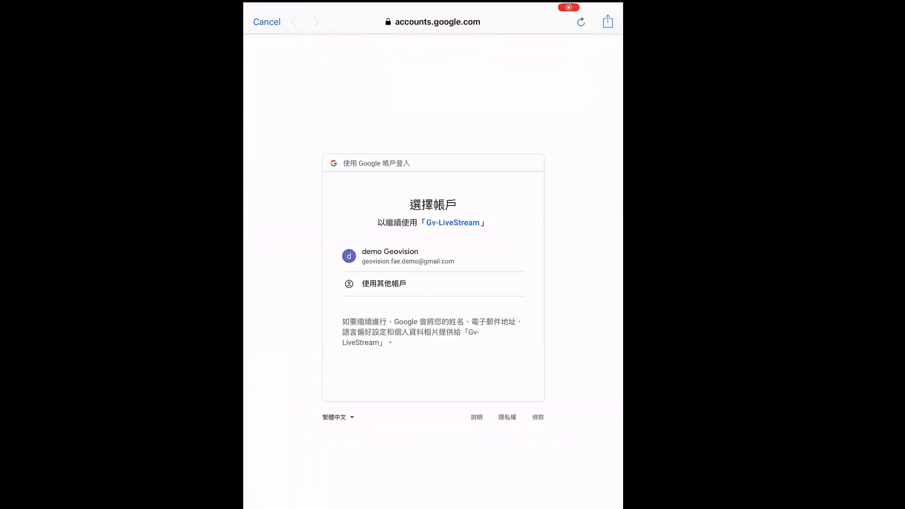
{"action": "left_click", "coordinate": [407, 256]}
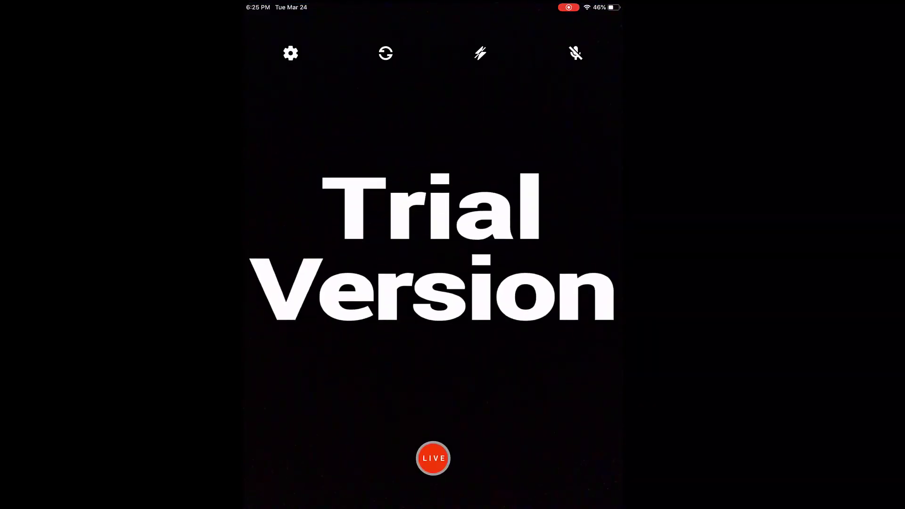
Release the SW4 iPad Pro's licence from the Shared Device List in account settings.
{"action": "left_click", "coordinate": [290, 53]}
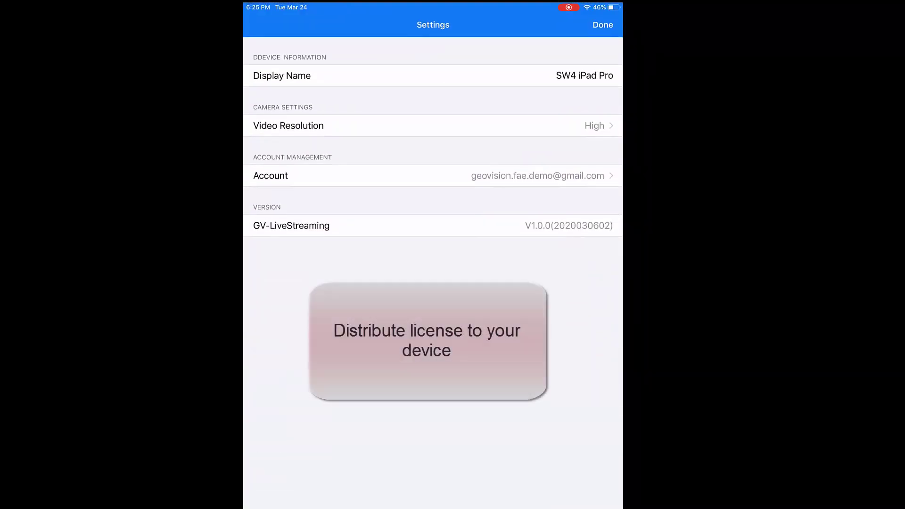
{"action": "left_click", "coordinate": [537, 175]}
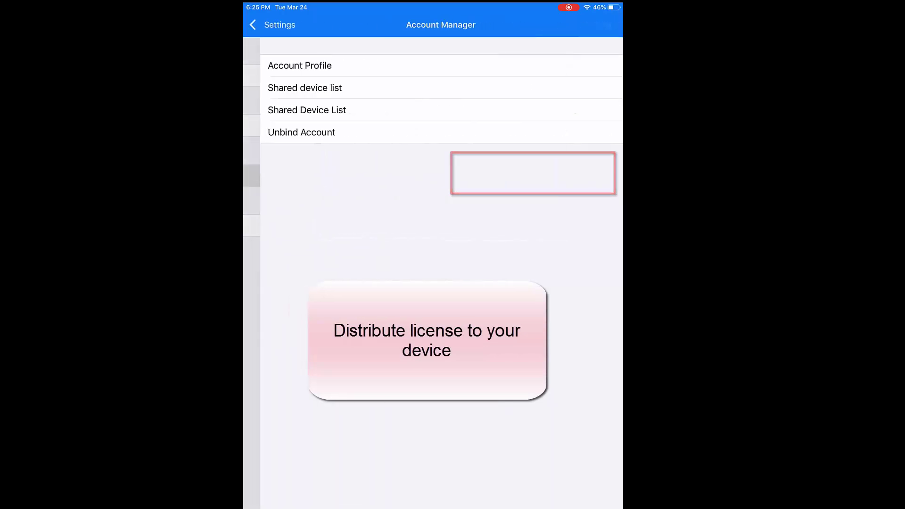
{"action": "left_click", "coordinate": [290, 110]}
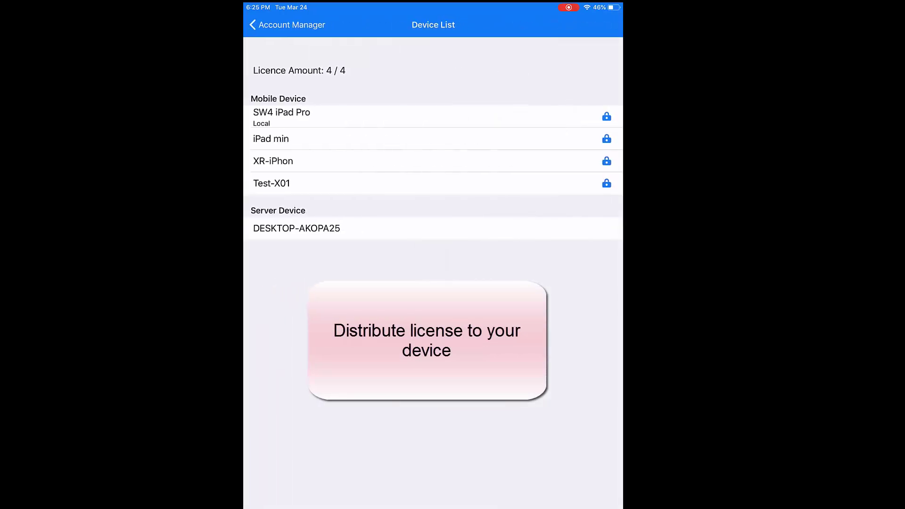
{"action": "left_click_drag", "start_coordinate": [518, 117], "coordinate": [471, 117]}
{"action": "left_click", "coordinate": [604, 116]}
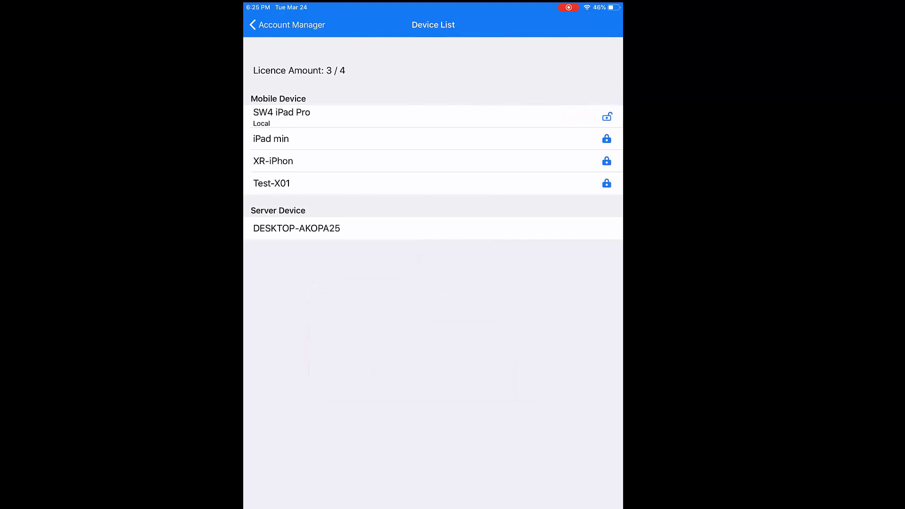
Return to account management and bring up the binding QR code.
{"action": "left_click", "coordinate": [288, 24]}
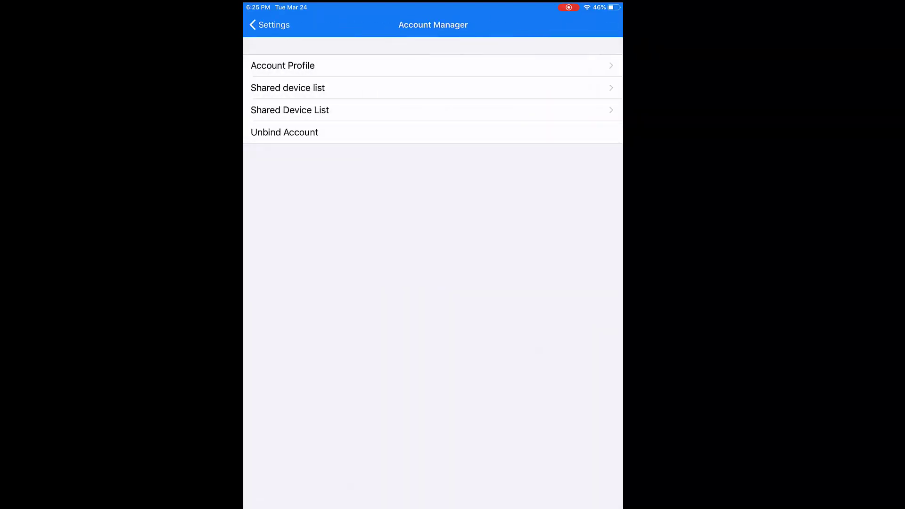
{"action": "left_click", "coordinate": [271, 24]}
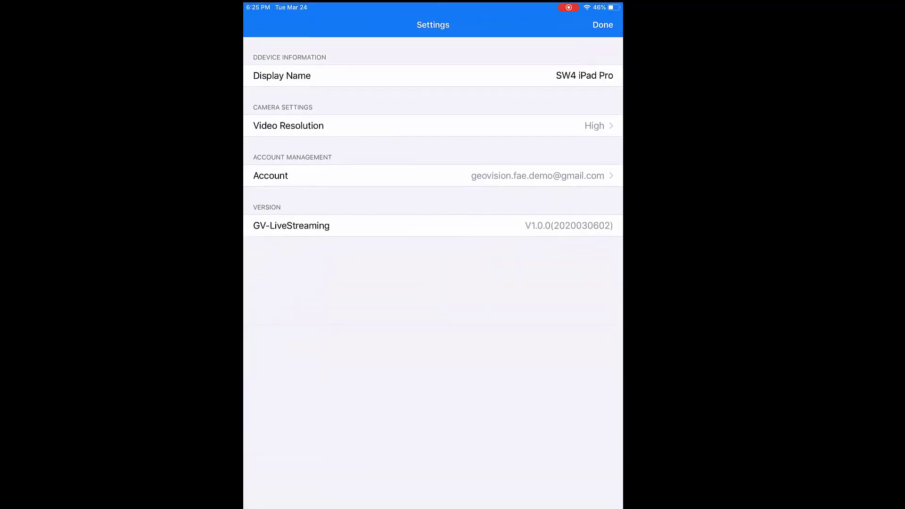
{"action": "left_click", "coordinate": [270, 175]}
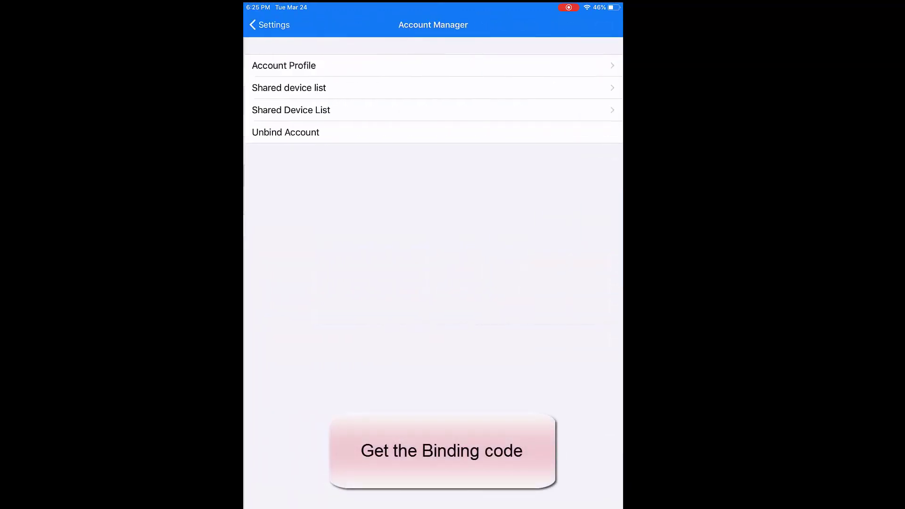
{"action": "left_click", "coordinate": [272, 88]}
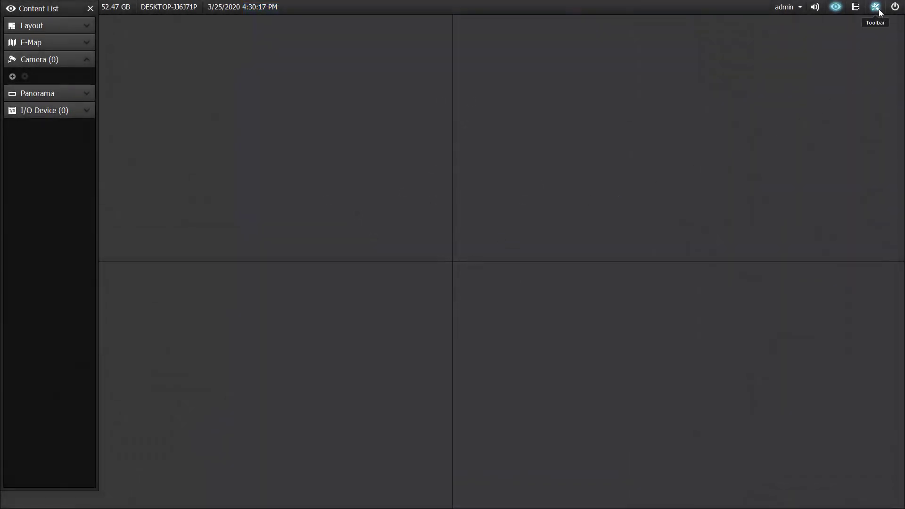
Open Camera Install, dismiss Automatic Setup, and start adding a camera manually.
{"action": "left_click", "coordinate": [877, 8]}
{"action": "left_click", "coordinate": [870, 54]}
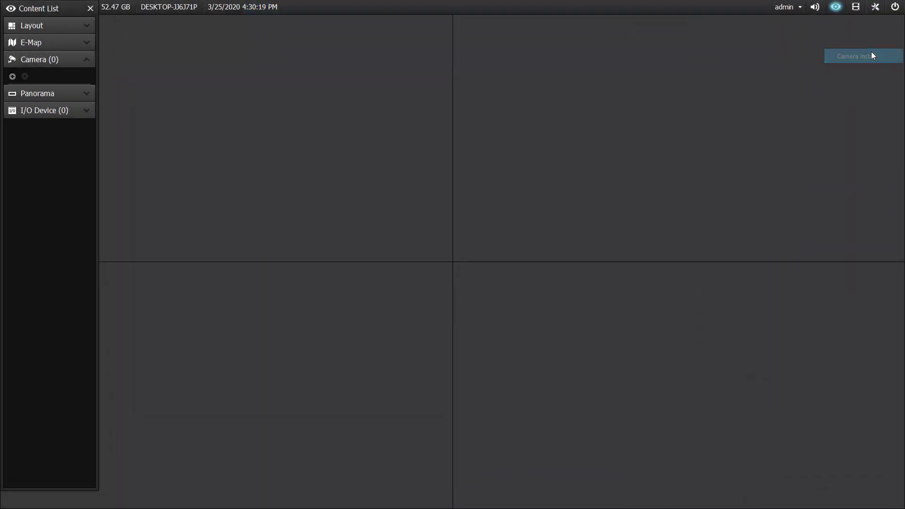
{"action": "left_click", "coordinate": [149, 124]}
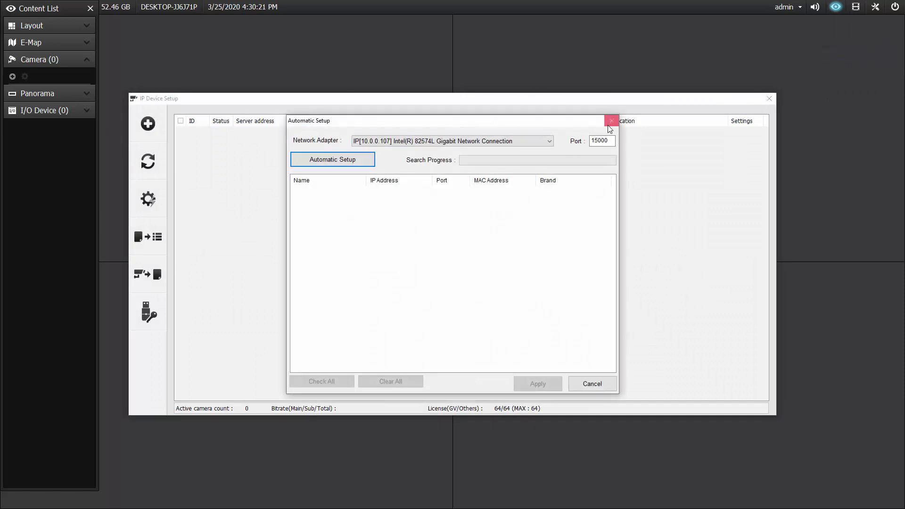
{"action": "left_click", "coordinate": [610, 81]}
{"action": "left_click", "coordinate": [149, 128]}
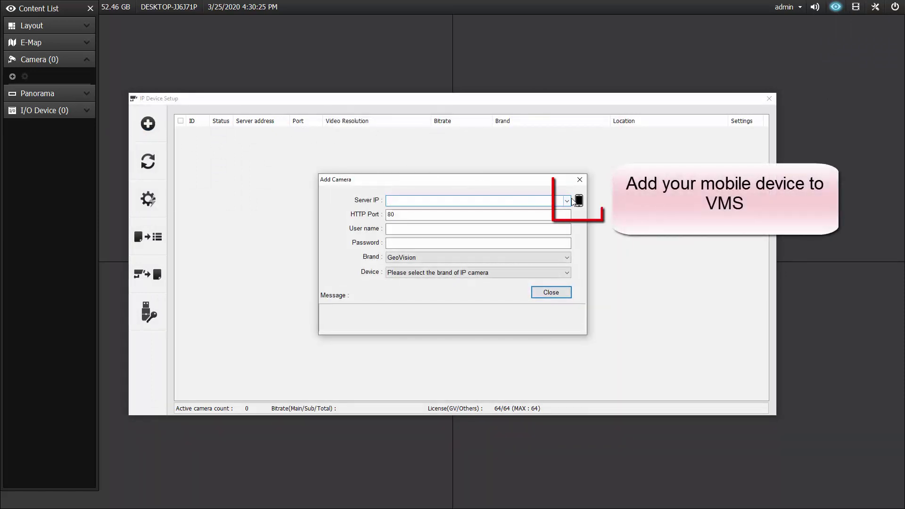
Log in to the mobile device account with the Gmail ID and binding code, then choose SW4 iPad Pro.
{"action": "left_click", "coordinate": [578, 201]}
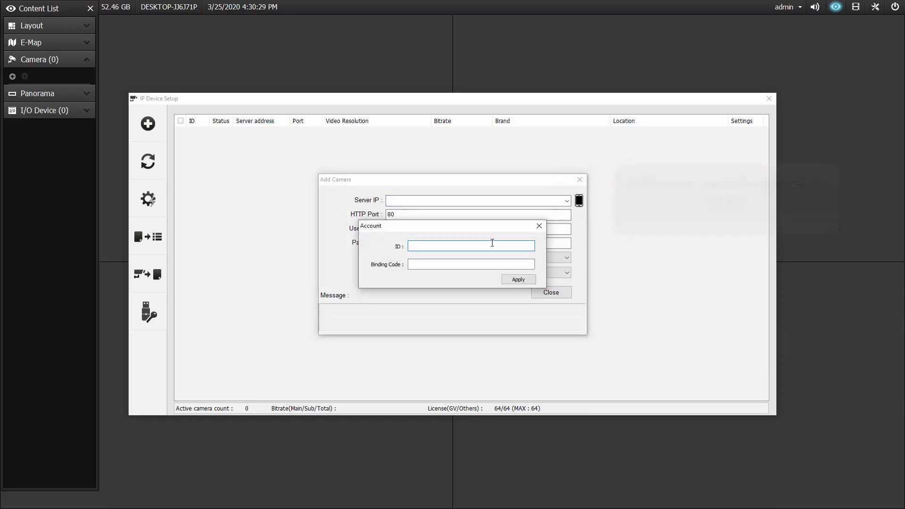
{"action": "key", "text": "Tab"}
{"action": "type", "text": "R"}
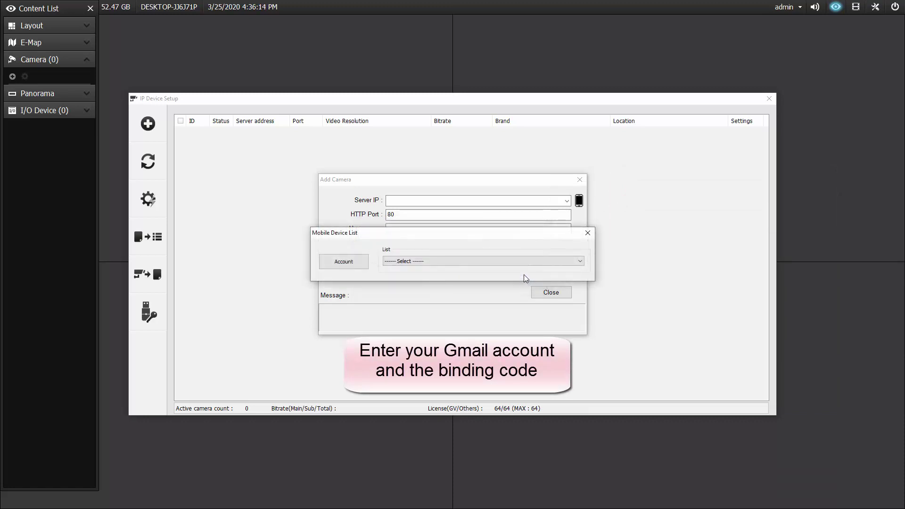
{"action": "left_click", "coordinate": [525, 264]}
{"action": "left_click", "coordinate": [518, 277]}
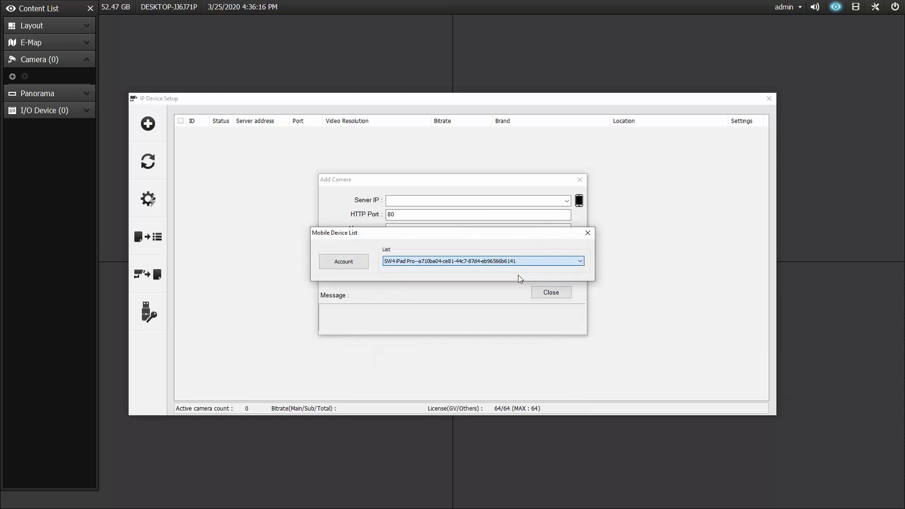